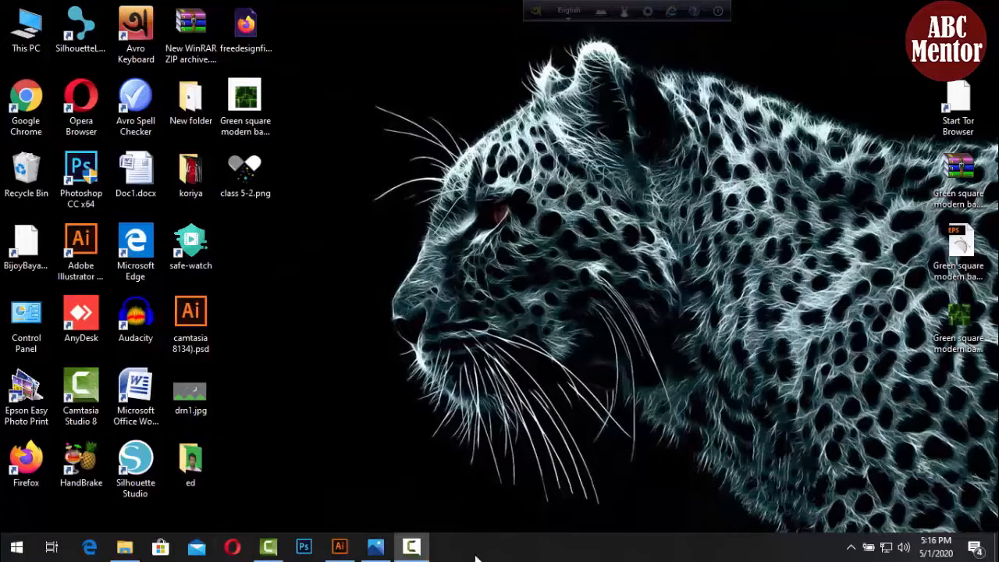
# - Switch to Illustrator and move the finished cube artwork toward the upper right of the artboard to free up drawing space
pyautogui.click(339, 546)
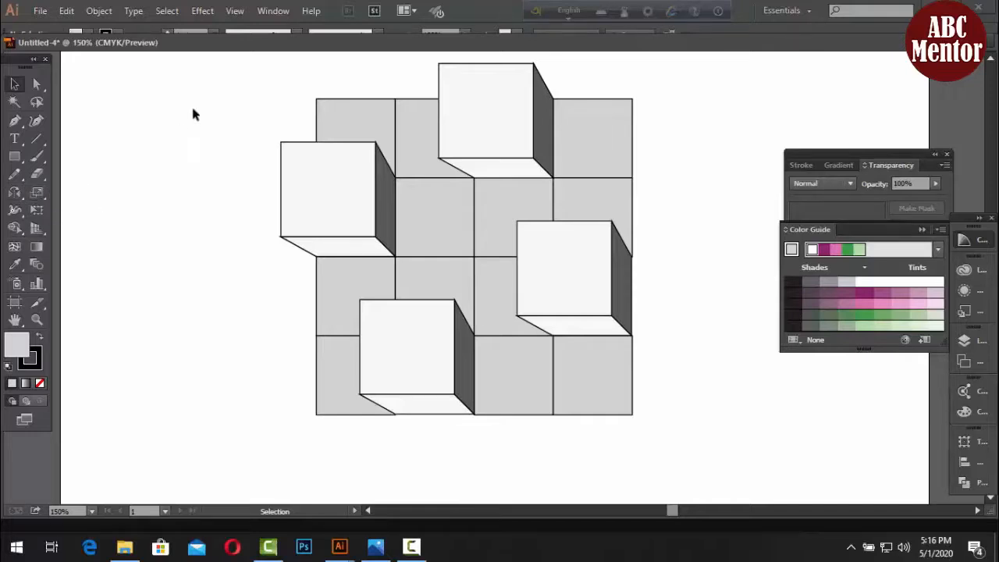
pyautogui.moveTo(195, 90); pyautogui.dragTo(670, 438)
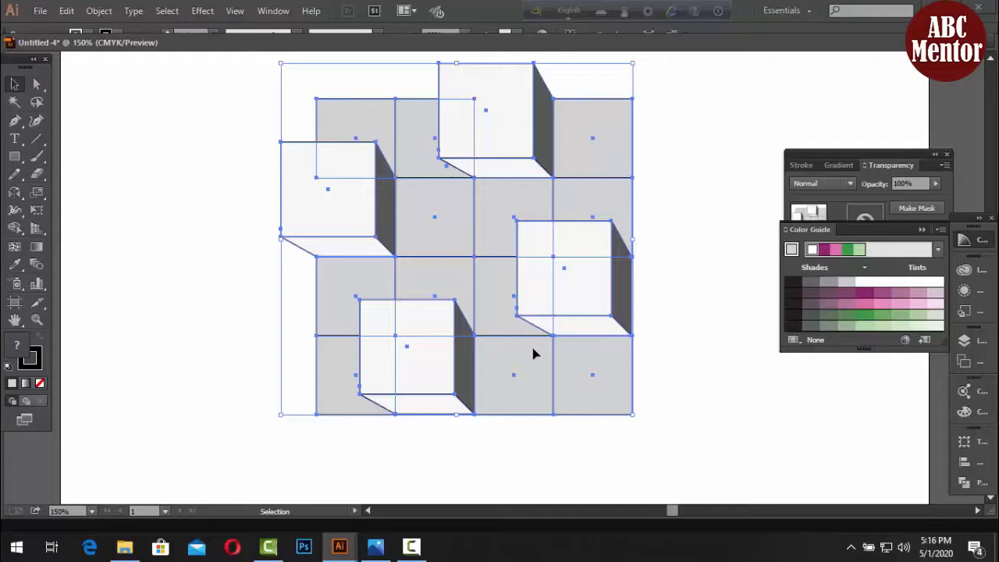
pyautogui.click(656, 344)
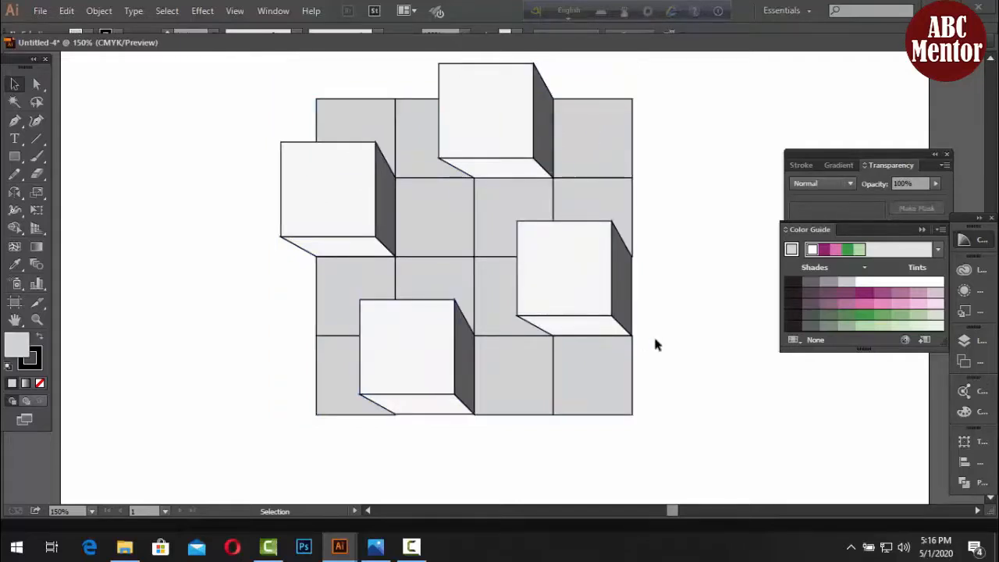
pyautogui.click(602, 212)
pyautogui.moveTo(603, 212); pyautogui.dragTo(959, 96)
pyautogui.moveTo(866, 116); pyautogui.dragTo(888, 107)
pyautogui.click(563, 282)
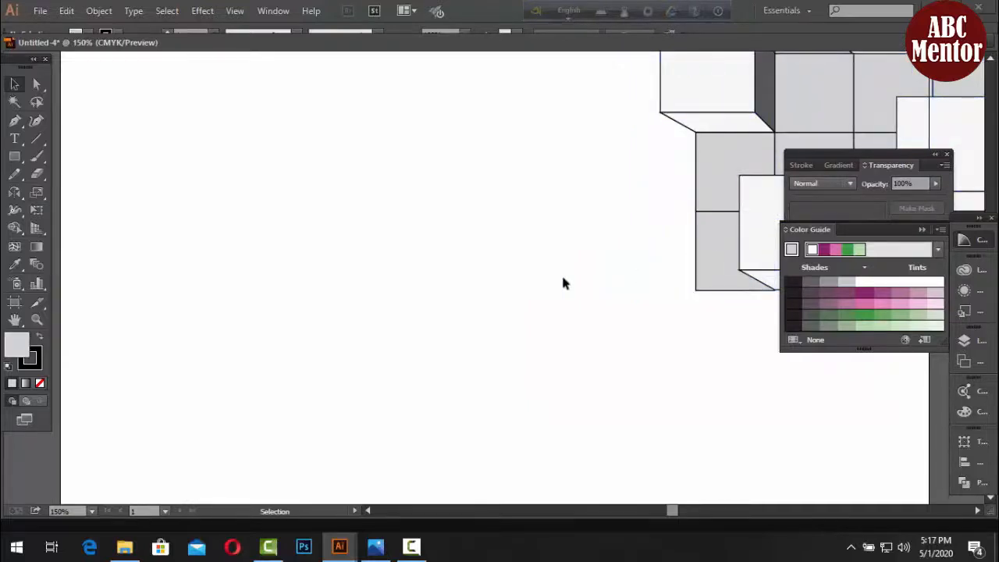
# - Show the document grid and move the cube artwork farther past the right edge of the artboard
pyautogui.click(235, 10)
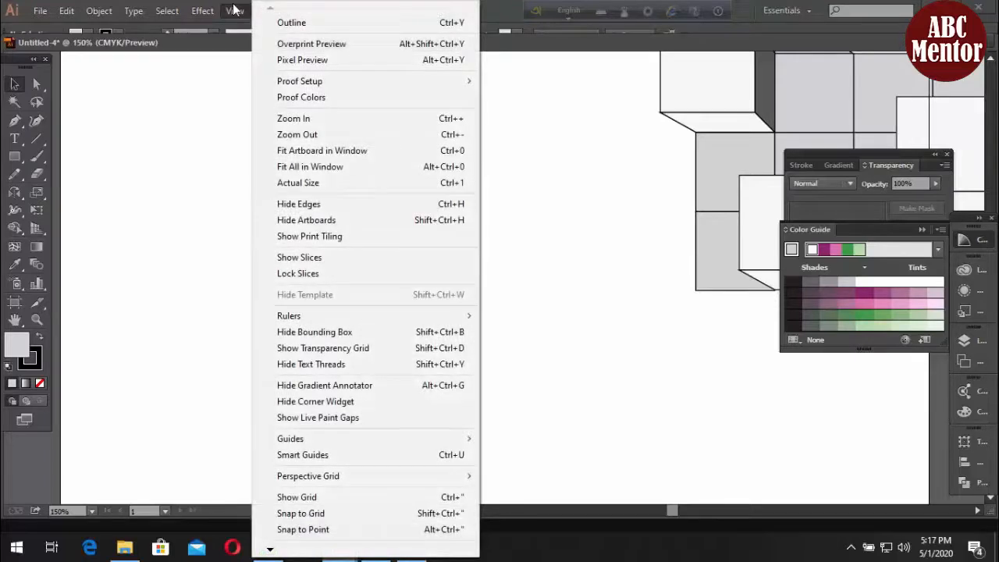
pyautogui.click(299, 501)
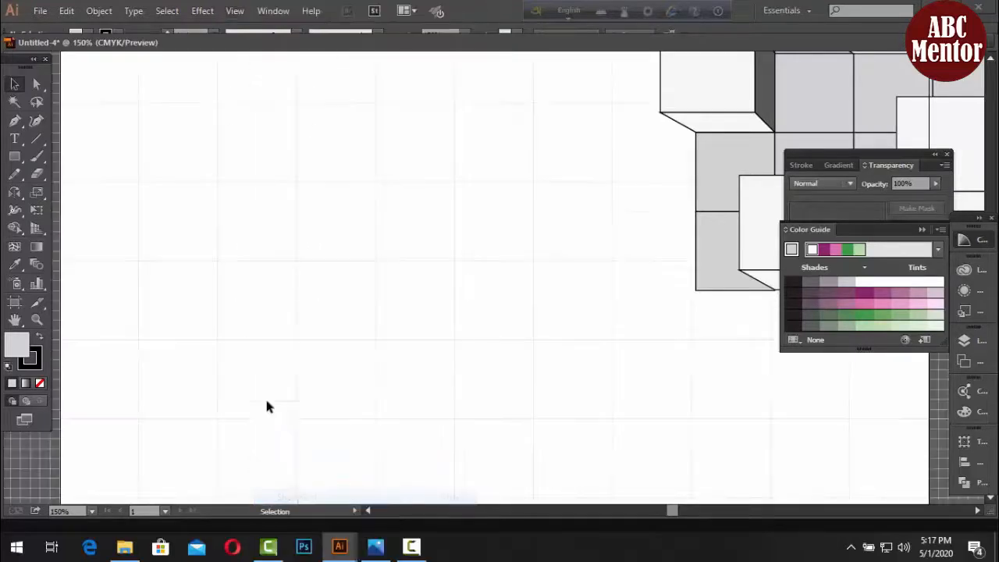
pyautogui.click(803, 103)
pyautogui.moveTo(835, 105); pyautogui.dragTo(945, 87)
pyautogui.click(476, 266)
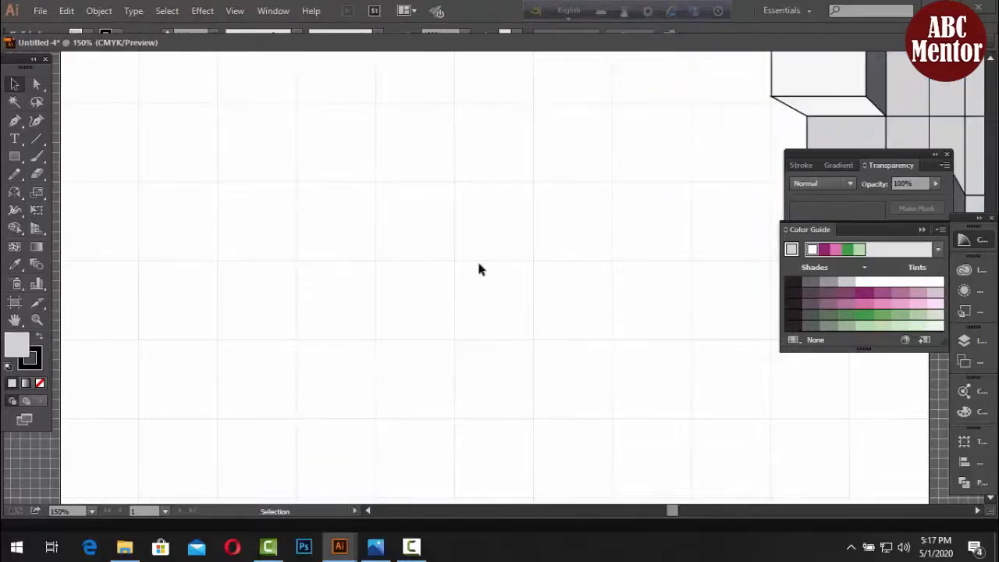
# - Turn on Snap to Grid and draw a light grey 72 pt square filling one grid cell in the artboard's upper left area
pyautogui.click(234, 11)
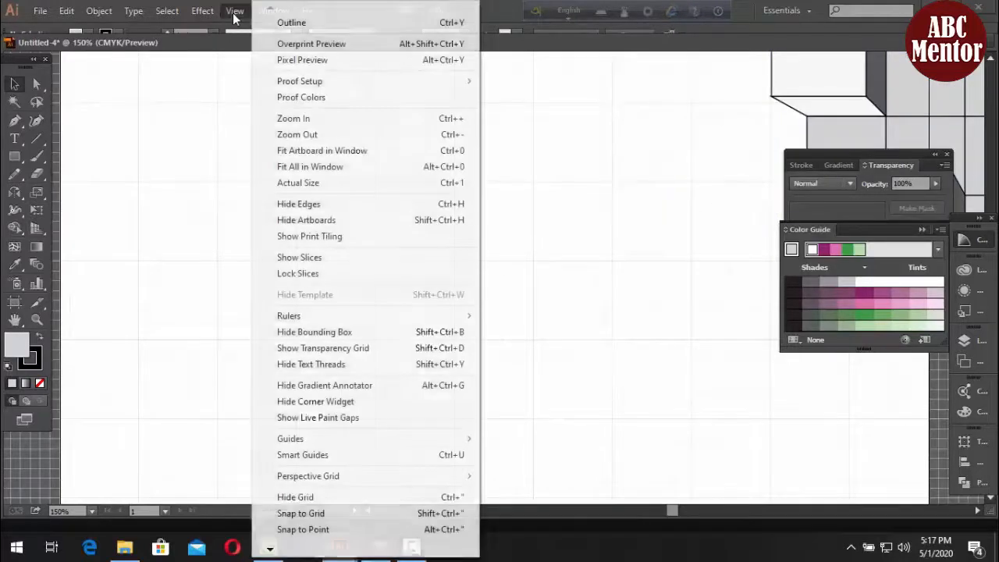
pyautogui.click(303, 516)
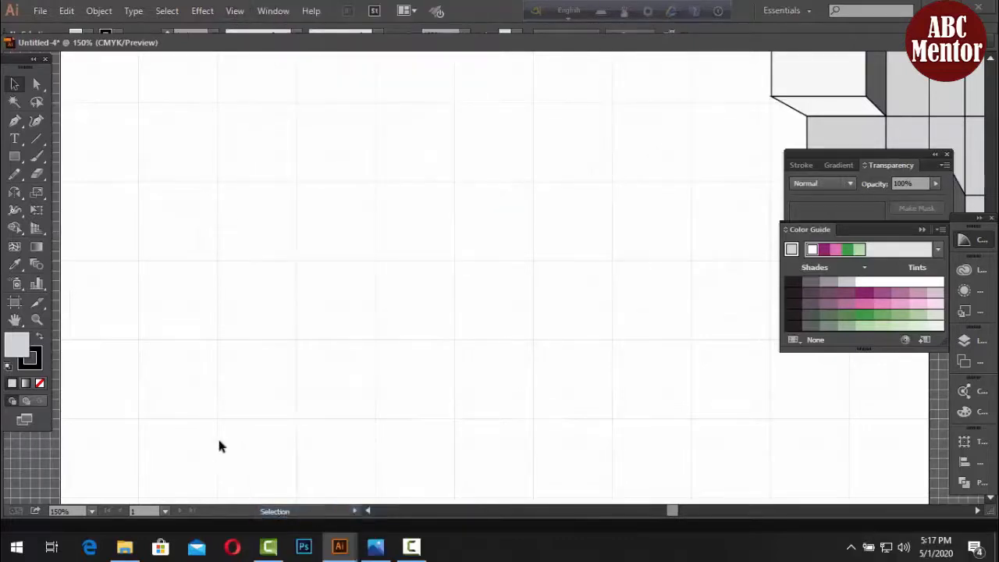
pyautogui.click(14, 156)
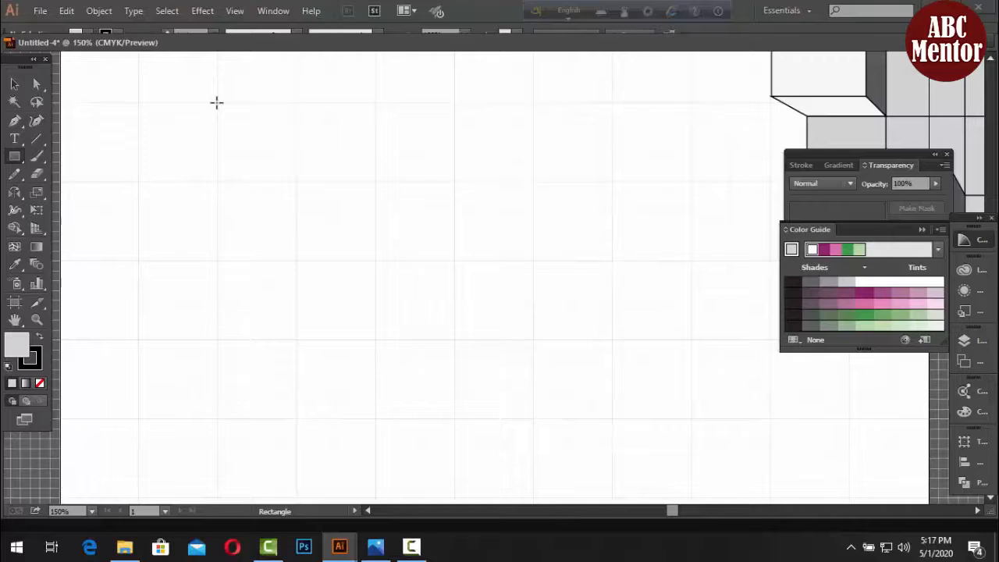
pyautogui.moveTo(217, 102); pyautogui.dragTo(280, 180)
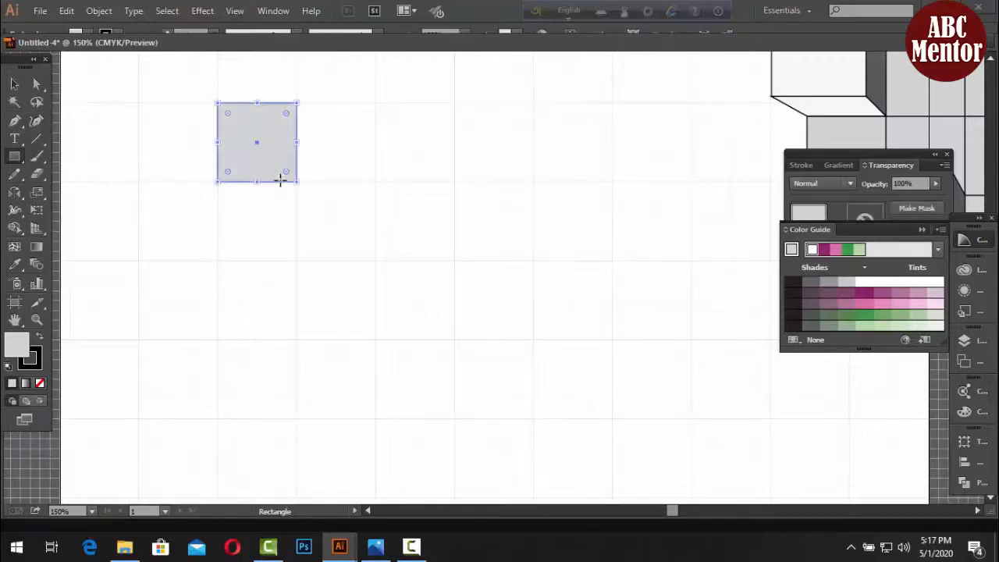
pyautogui.click(14, 83)
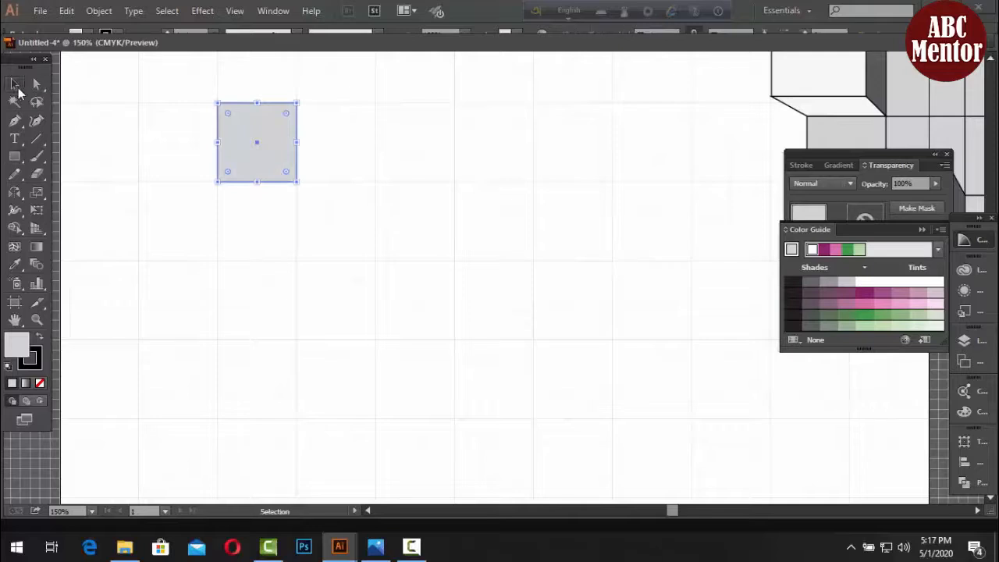
pyautogui.click(127, 106)
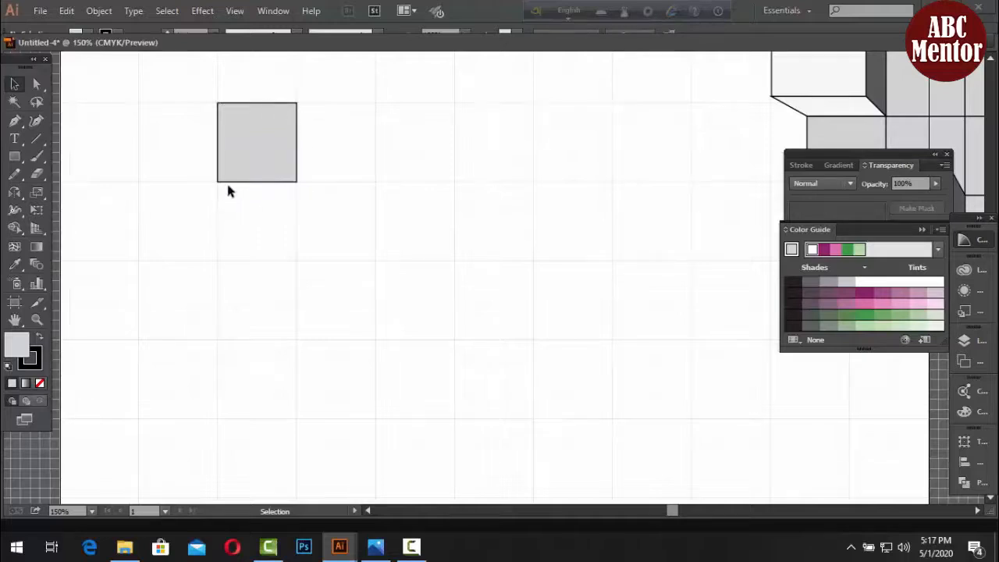
pyautogui.click(238, 148)
pyautogui.click(360, 194)
pyautogui.click(986, 244)
pyautogui.click(986, 244)
pyautogui.click(293, 175)
pyautogui.click(336, 204)
pyautogui.click(265, 141)
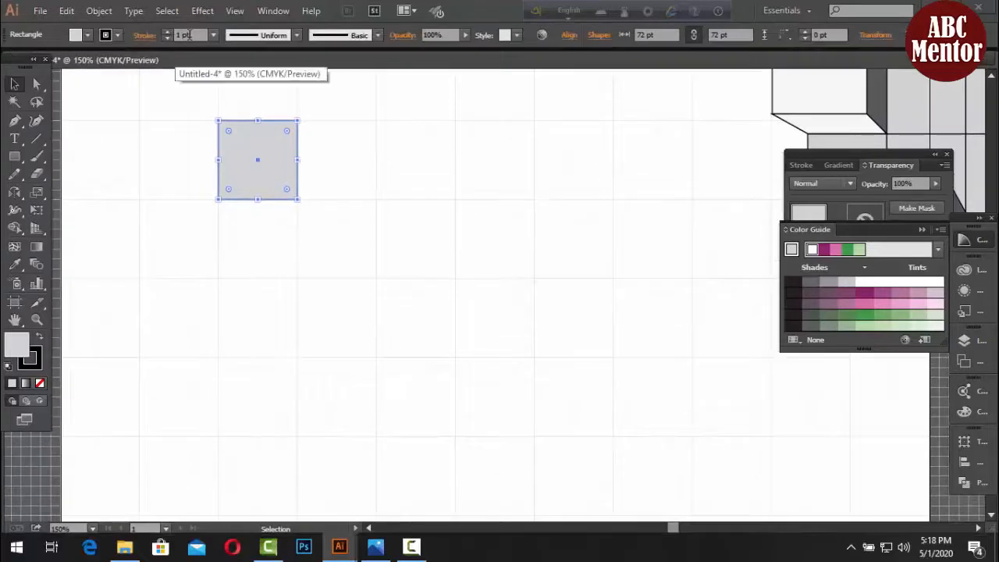
pyautogui.click(320, 120)
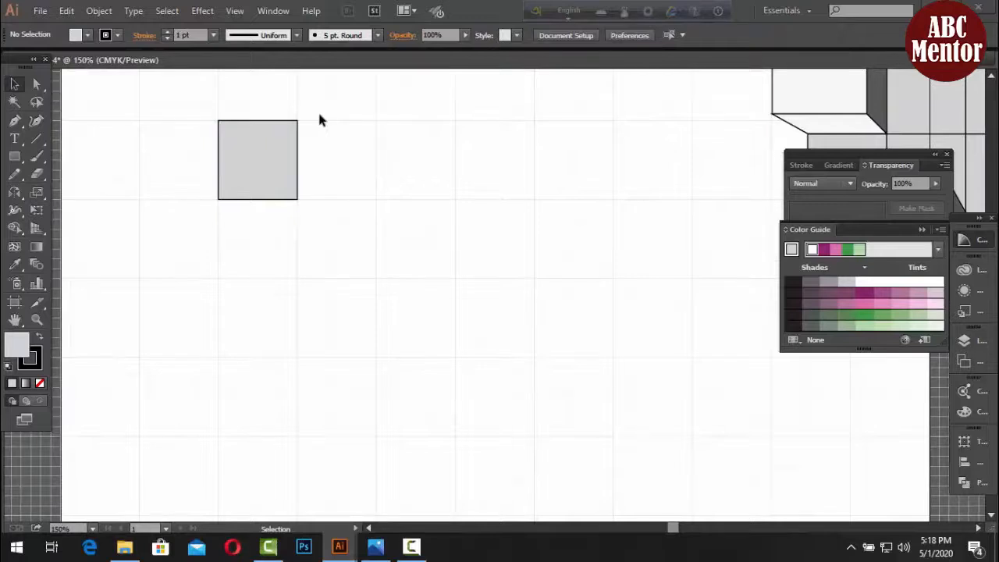
# - Duplicate the grey square into the adjacent grid cell on its right, so the two squares share an edge
pyautogui.click(251, 189)
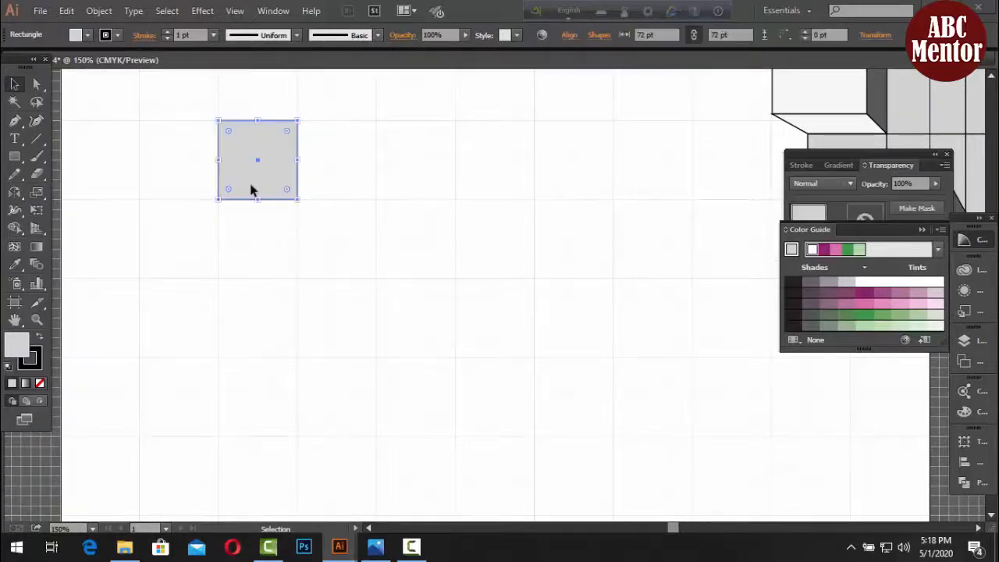
pyautogui.click(299, 189)
pyautogui.click(292, 187)
pyautogui.keyDown('alt'); pyautogui.moveTo(301, 179); pyautogui.dragTo(353, 181); pyautogui.keyUp('alt')
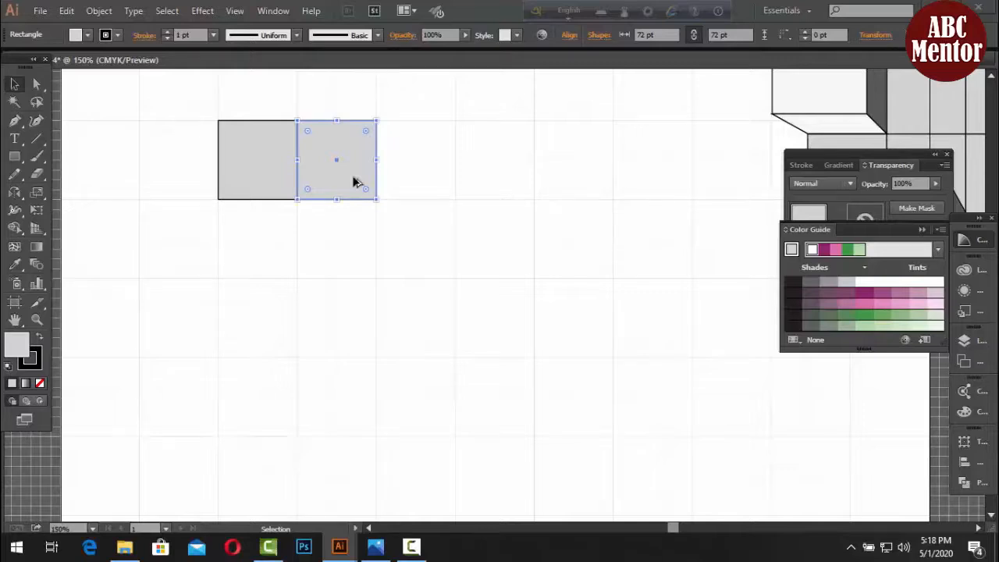
pyautogui.click(418, 168)
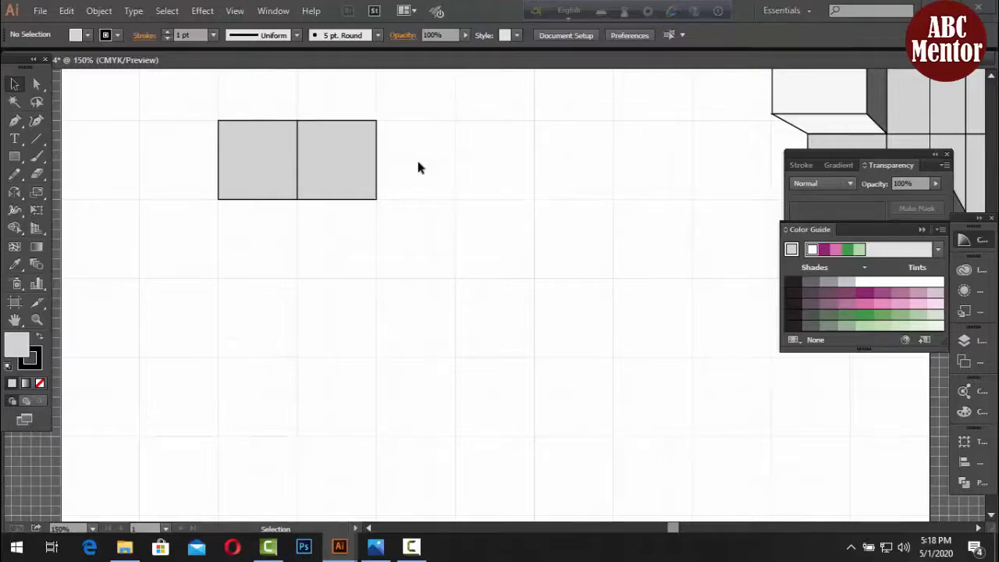
# - Repeat the square's copy transformation twice to complete a horizontal row of four touching squares
pyautogui.click(371, 160)
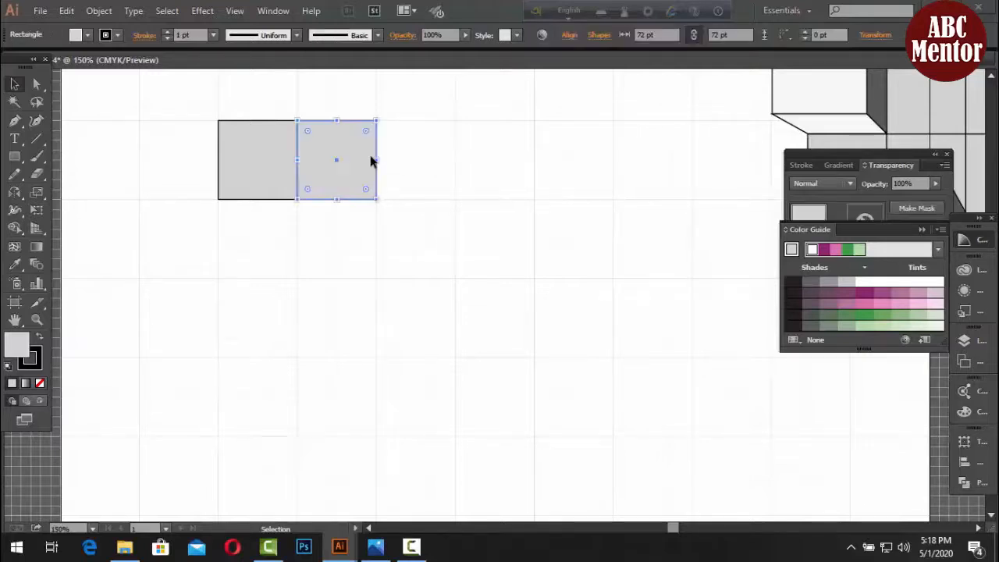
pyautogui.press('a')
pyautogui.hotkey('ctrl', 'd')
pyautogui.hotkey('ctrl', 'd')
pyautogui.press('v')
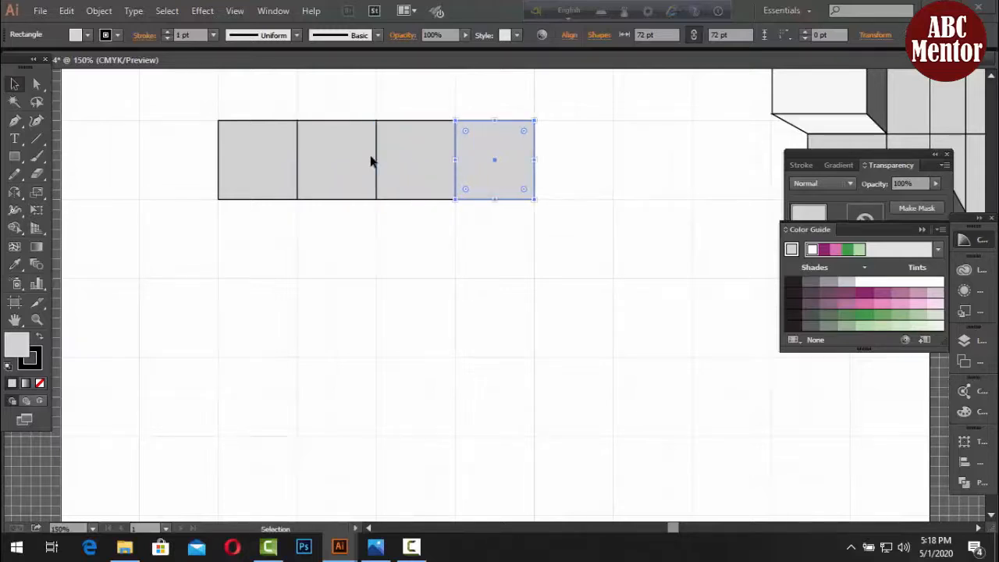
# - Select the whole row of four squares and duplicate it directly below the original row
pyautogui.click(252, 101)
pyautogui.moveTo(184, 146); pyautogui.dragTo(568, 169)
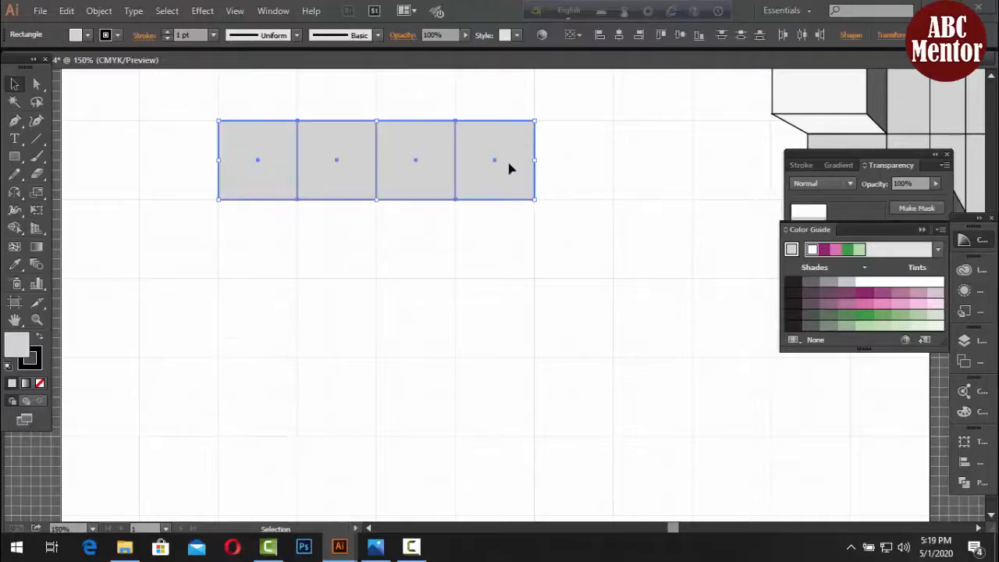
pyautogui.click(473, 172)
pyautogui.moveTo(551, 180); pyautogui.dragTo(196, 178)
pyautogui.moveTo(335, 196); pyautogui.dragTo(339, 275)
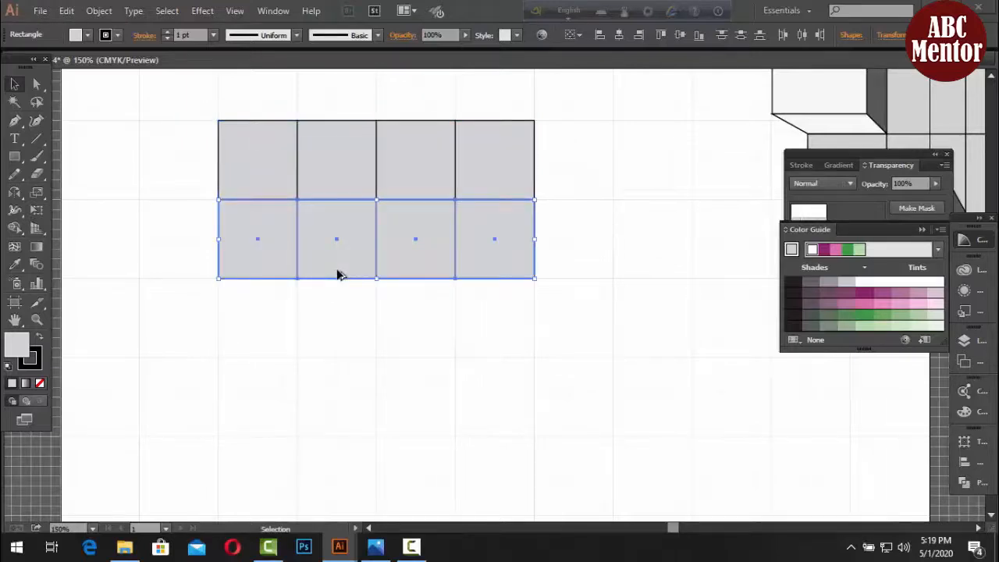
# - Repeat the row's copy transformation twice downward to complete a four-by-four block of squares
pyautogui.press('a')
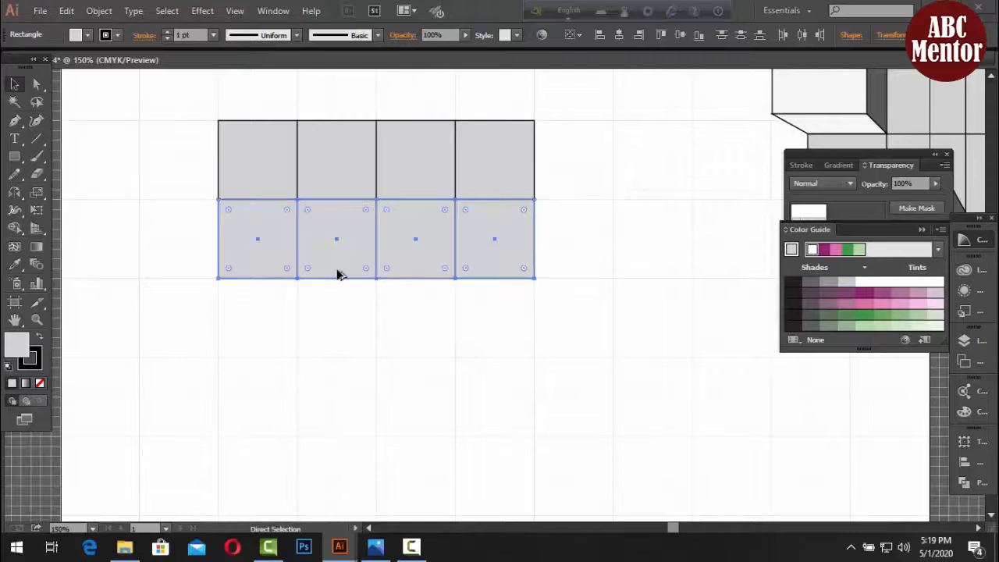
pyautogui.hotkey('ctrl', 'd')
pyautogui.hotkey('ctrl', 'd')
pyautogui.press('v')
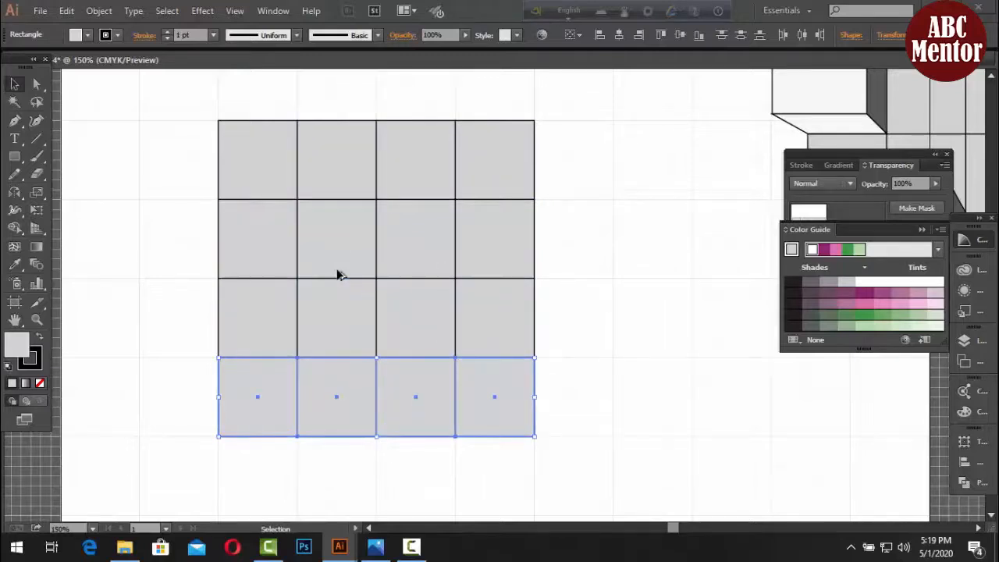
pyautogui.click(121, 149)
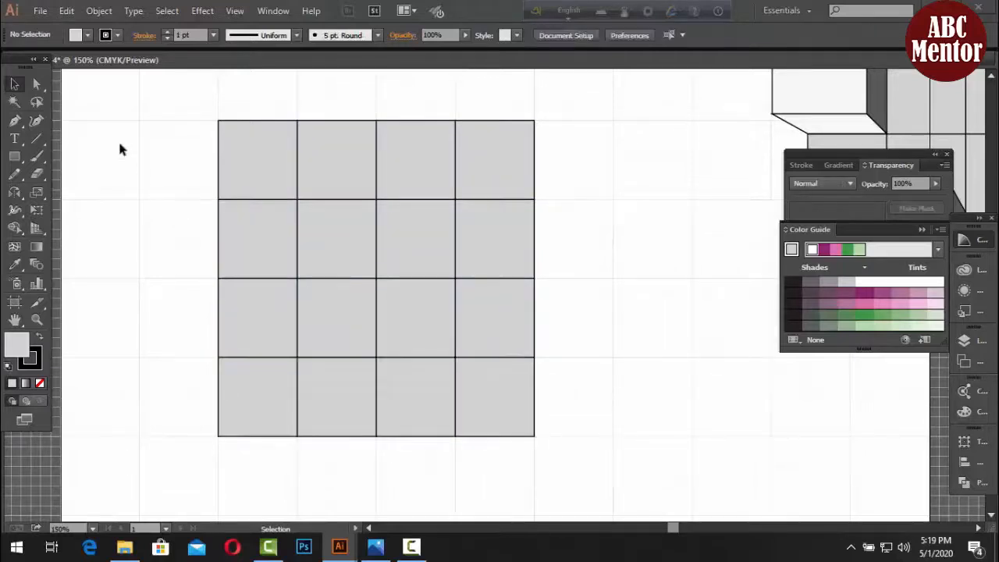
pyautogui.moveTo(119, 130); pyautogui.dragTo(599, 433)
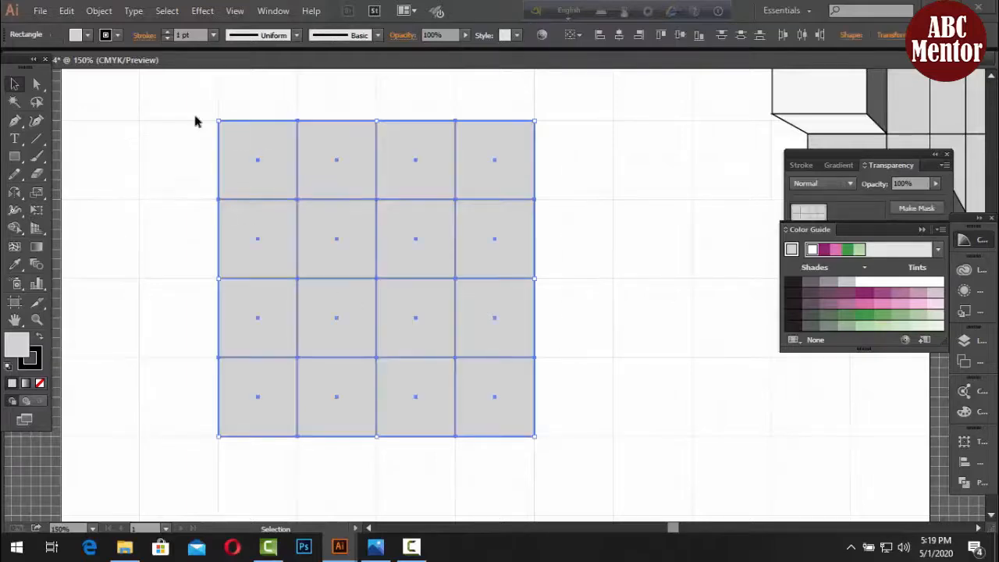
pyautogui.click(633, 331)
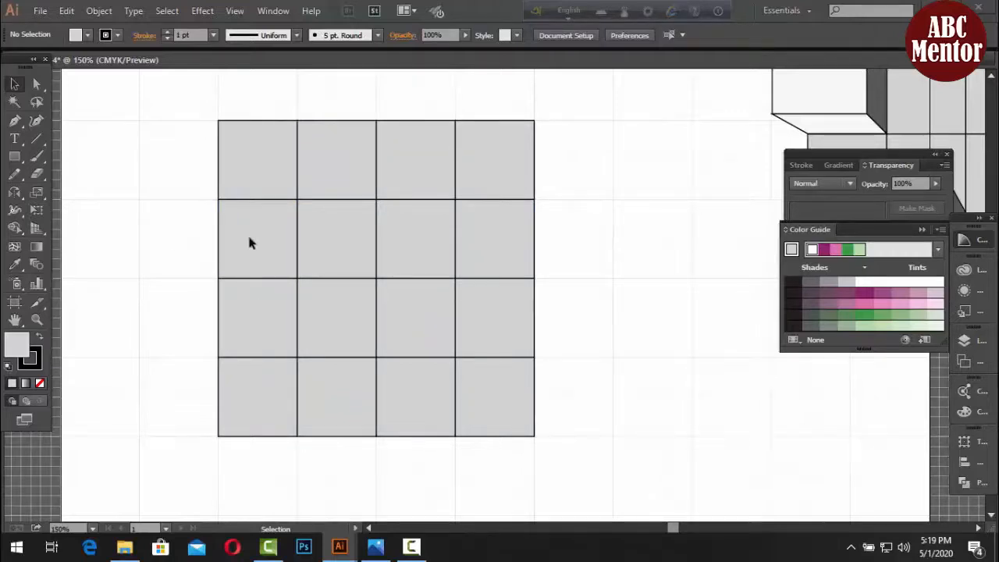
# - Move the third square of the top row about a quarter of a cell up and to the left
pyautogui.click(402, 181)
pyautogui.moveTo(438, 173); pyautogui.dragTo(418, 157)
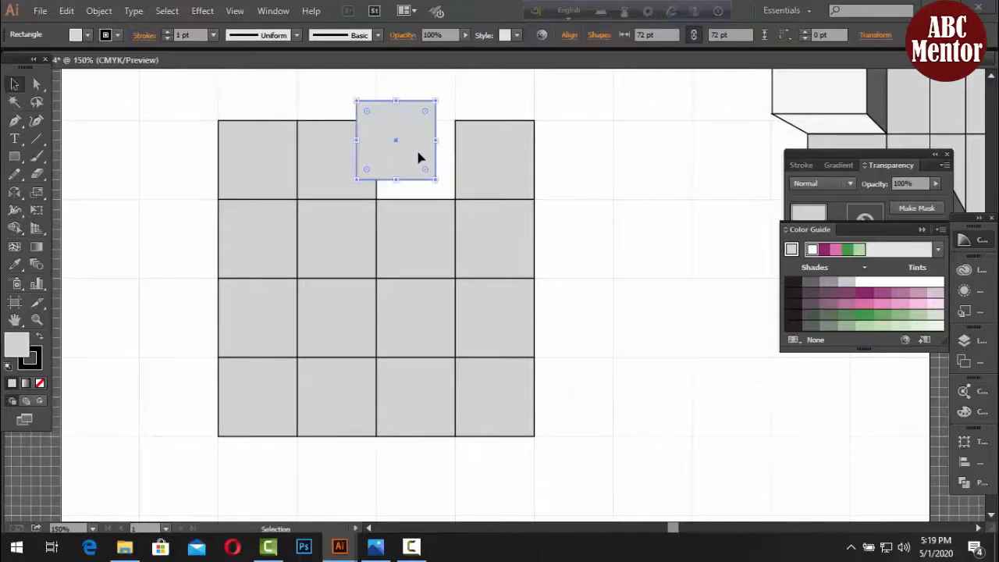
pyautogui.click(630, 230)
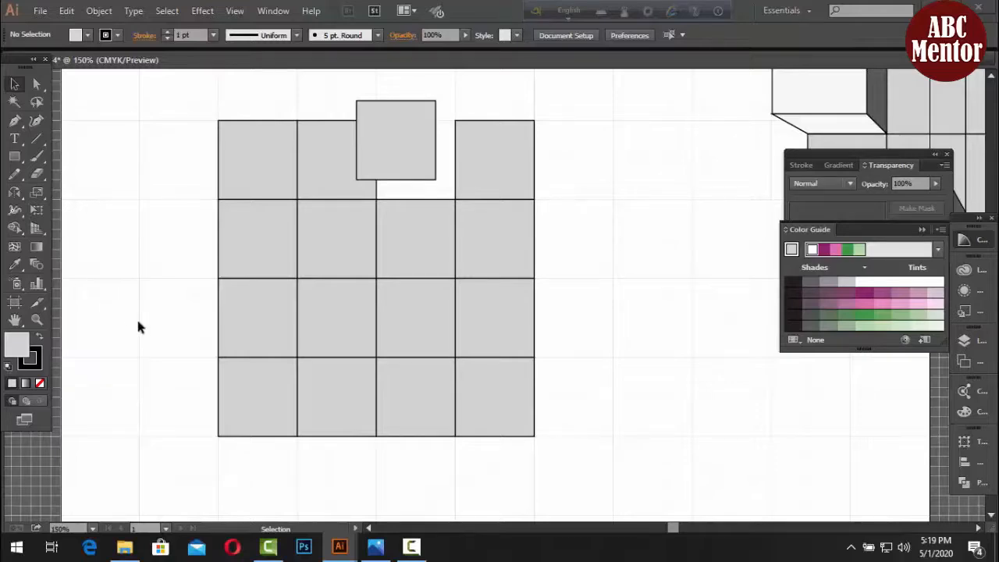
# - Draw a five-pointed star on the pasteboard left of the artboard and duplicate it beside the original on its right
pyautogui.moveTo(176, 342); pyautogui.dragTo(335, 153)
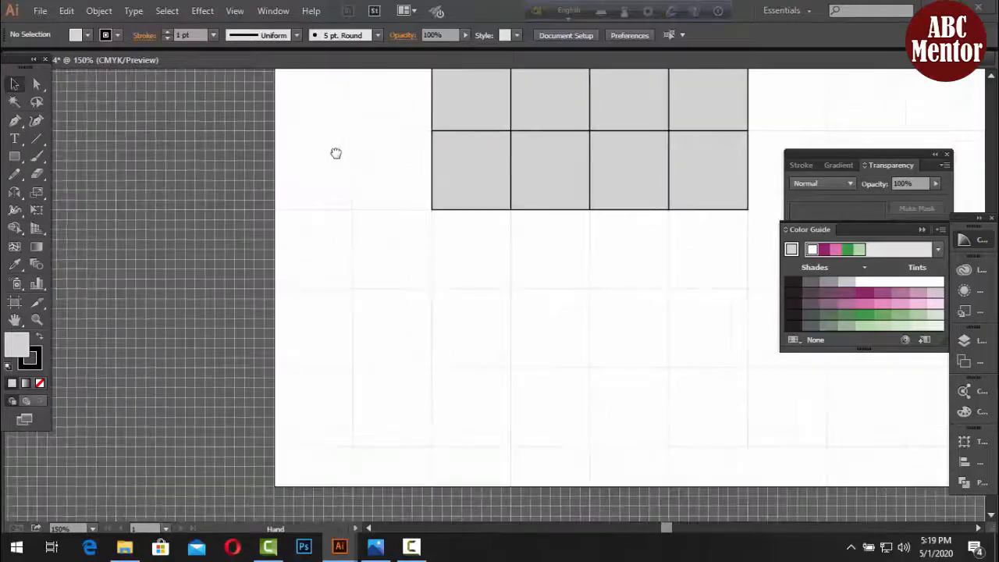
pyautogui.moveTo(14, 156); pyautogui.dragTo(48, 222)
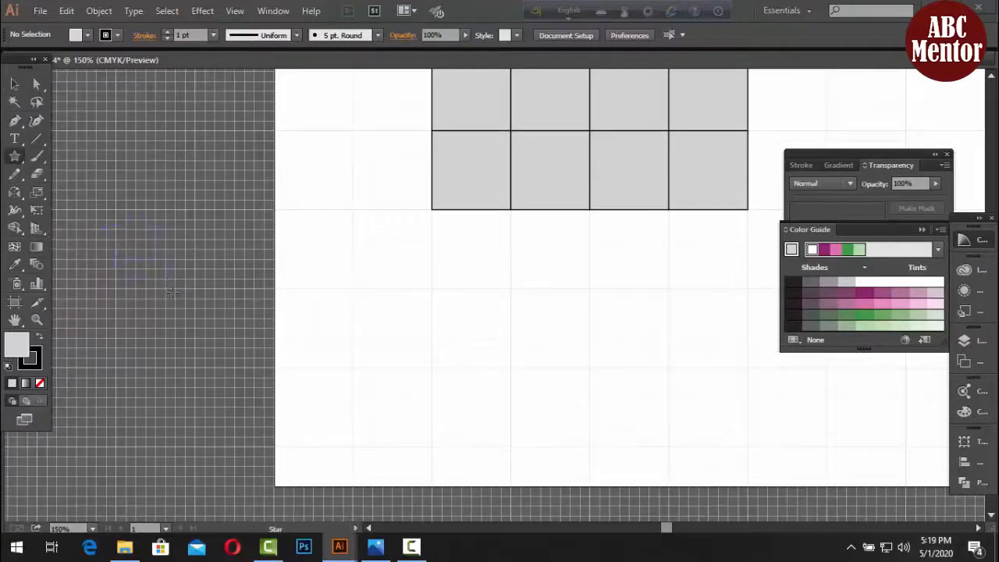
pyautogui.moveTo(172, 292); pyautogui.dragTo(173, 292)
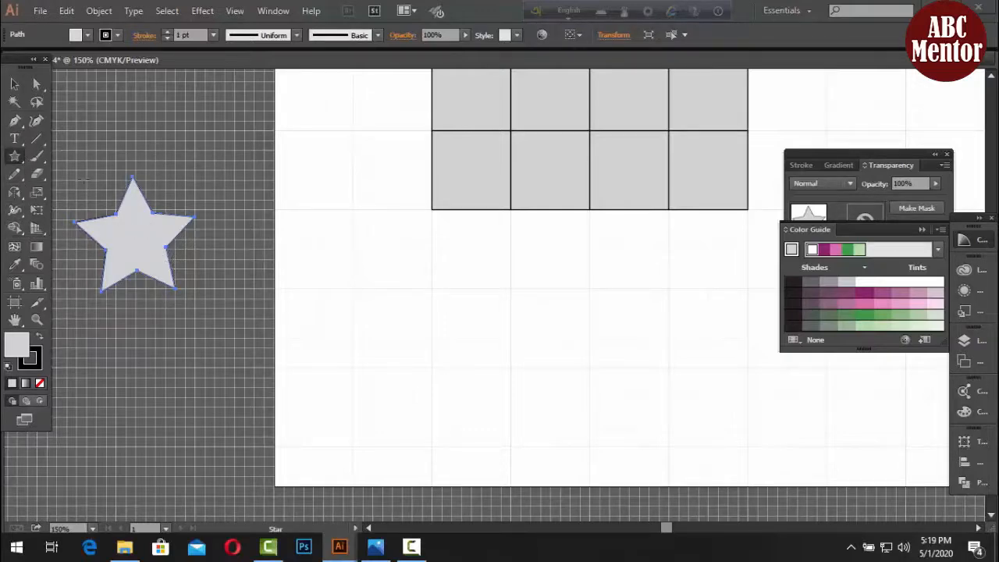
pyautogui.click(14, 83)
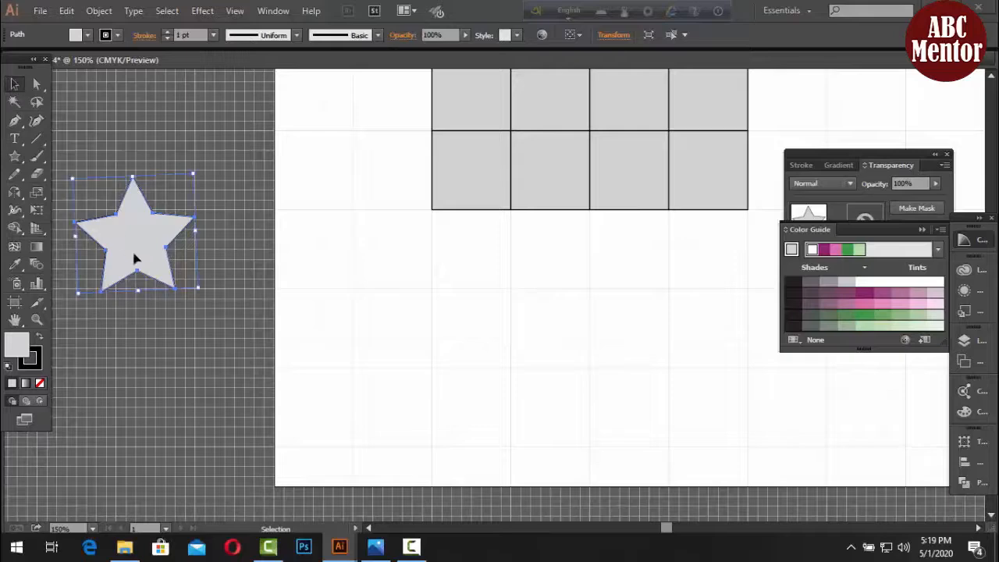
pyautogui.moveTo(134, 259); pyautogui.dragTo(256, 266)
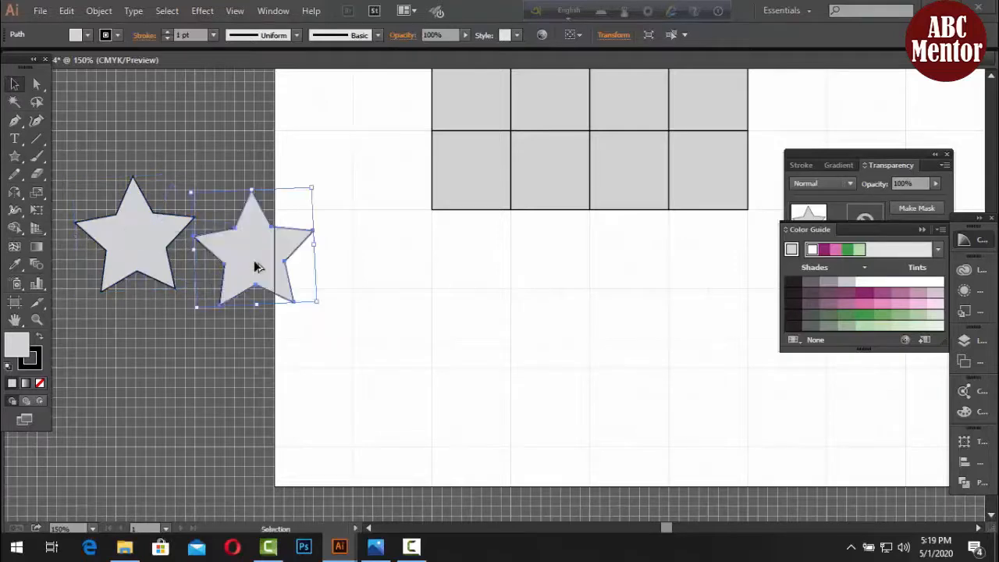
pyautogui.click(256, 317)
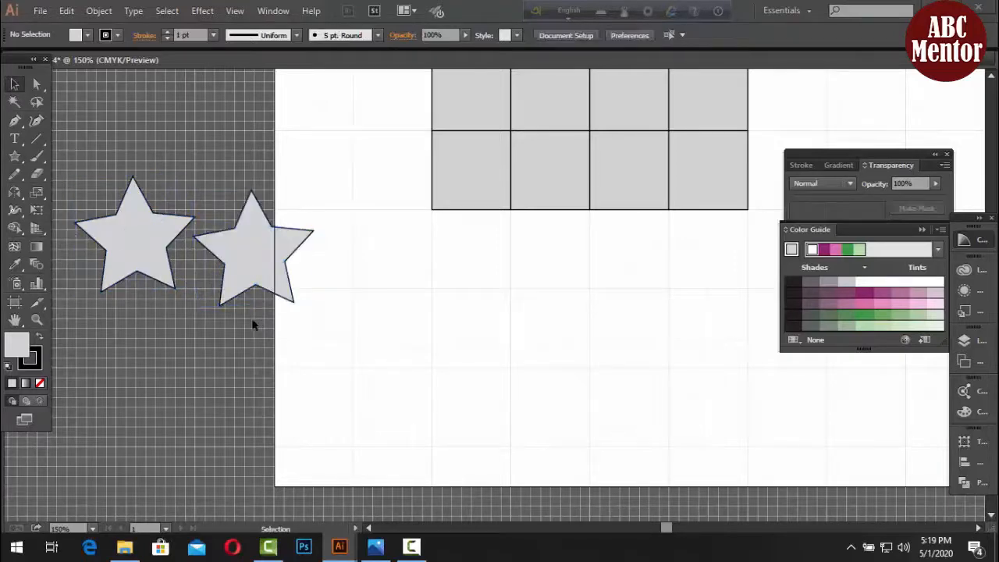
pyautogui.click(152, 254)
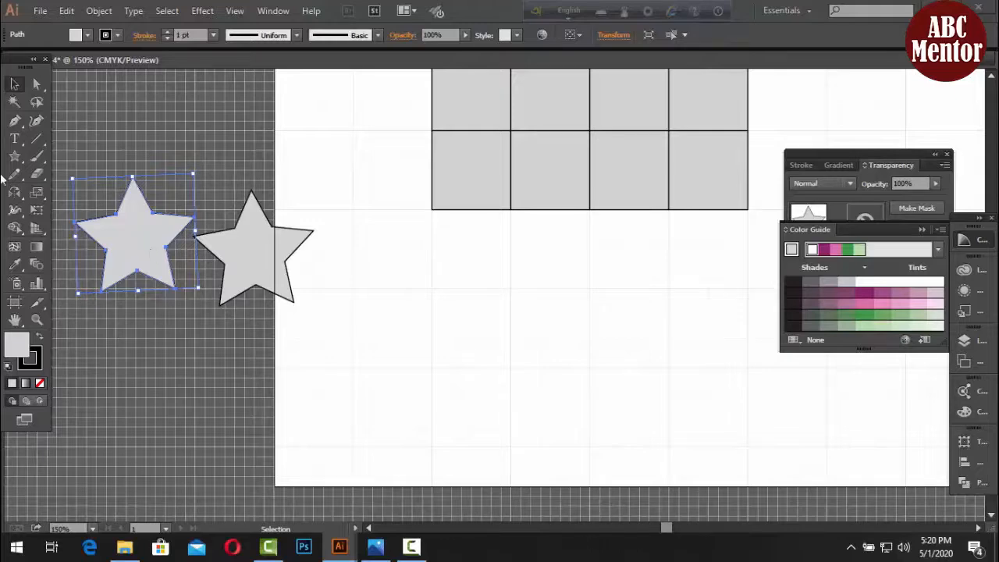
pyautogui.click(253, 261)
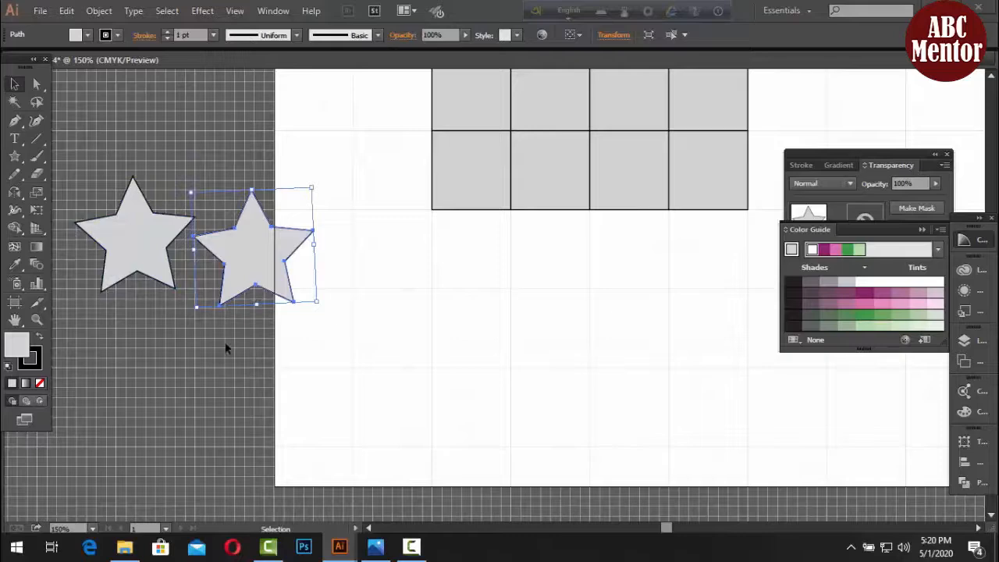
pyautogui.keyDown('shift'); pyautogui.click(143, 285); pyautogui.keyUp('shift')
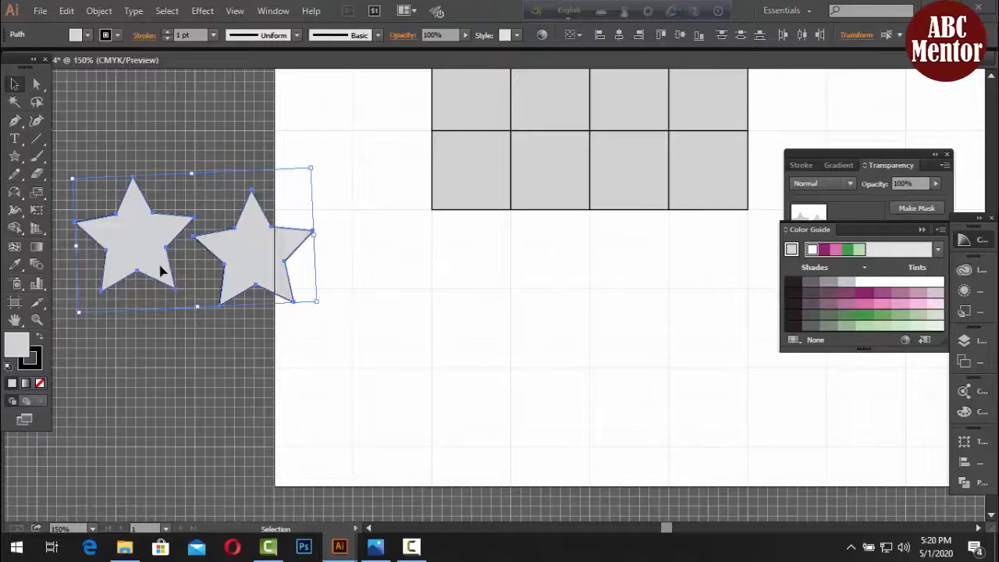
pyautogui.click(233, 376)
# - Scale the left star on the pasteboard uniformly to 150%
pyautogui.click(151, 245)
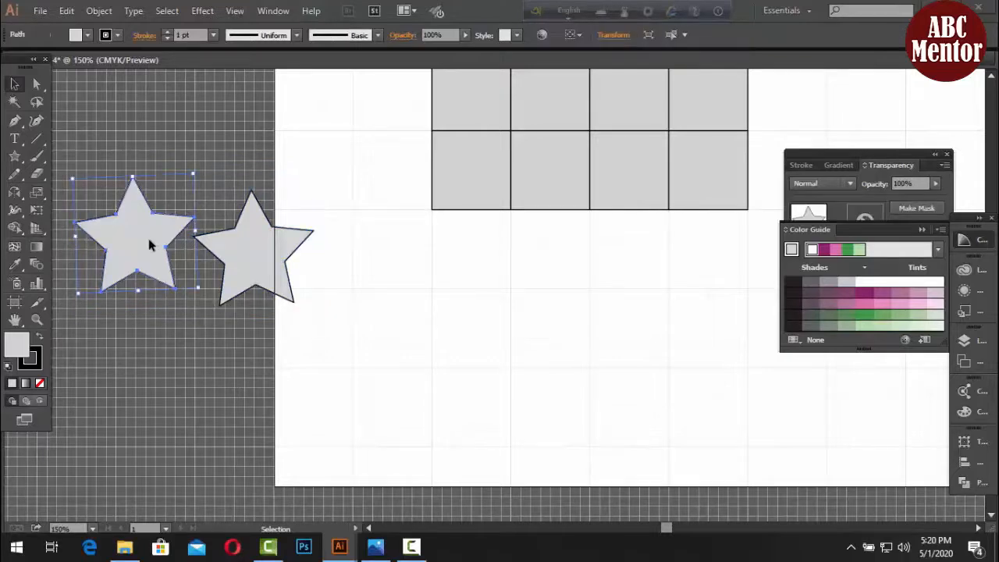
pyautogui.doubleClick(37, 194)
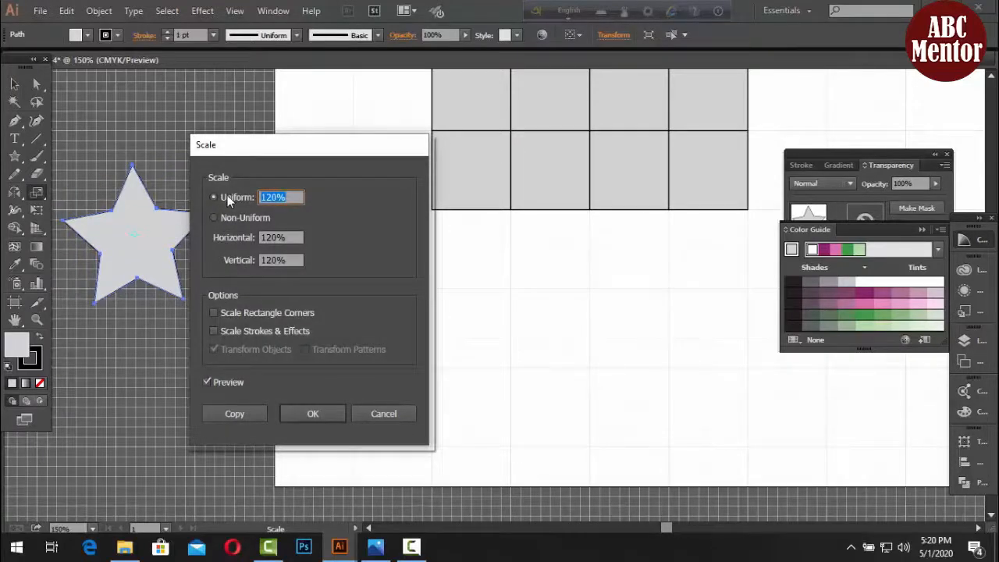
pyautogui.click(273, 197)
pyautogui.click(207, 382)
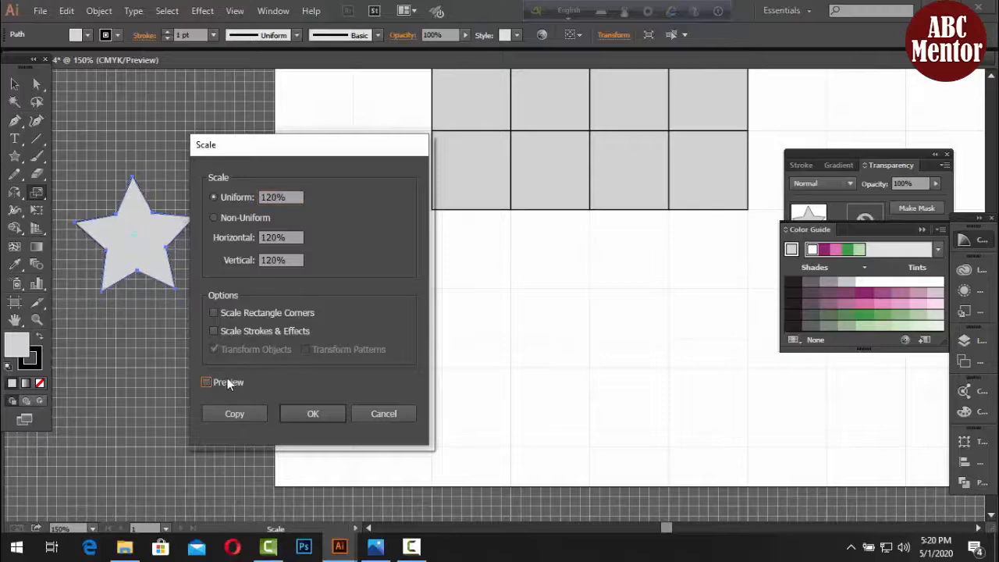
pyautogui.click(279, 198)
pyautogui.press('BackSpace')
pyautogui.press('BackSpace')
pyautogui.write('5')
pyautogui.moveTo(277, 198); pyautogui.dragTo(263, 199)
pyautogui.click(209, 384)
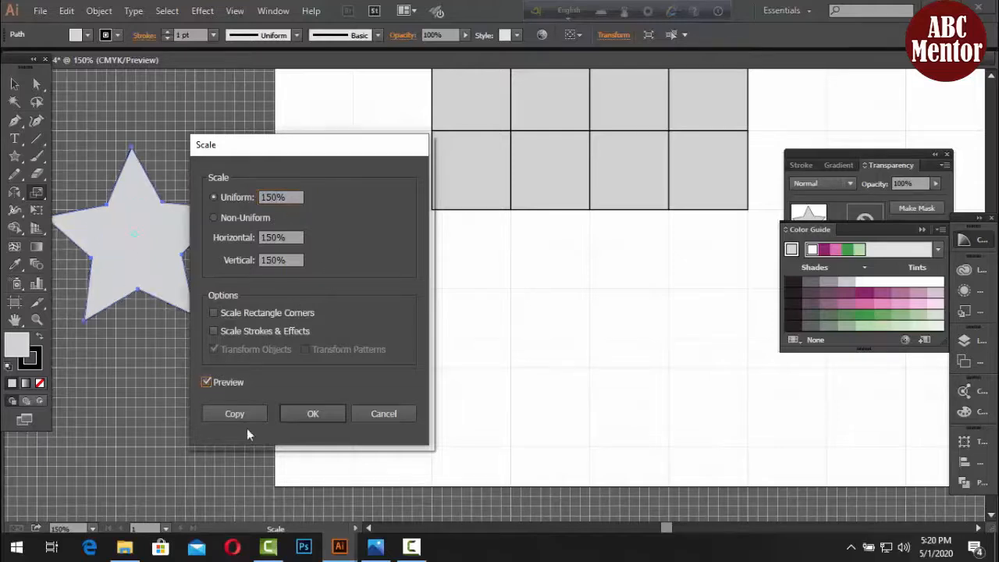
pyautogui.click(318, 414)
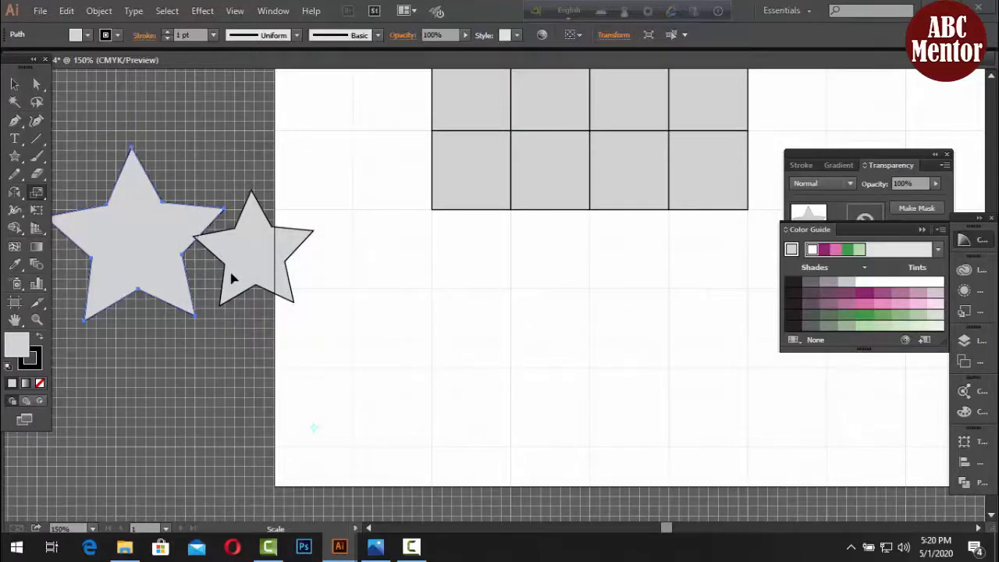
# - Select both stars on the pasteboard and delete them
pyautogui.click(12, 87)
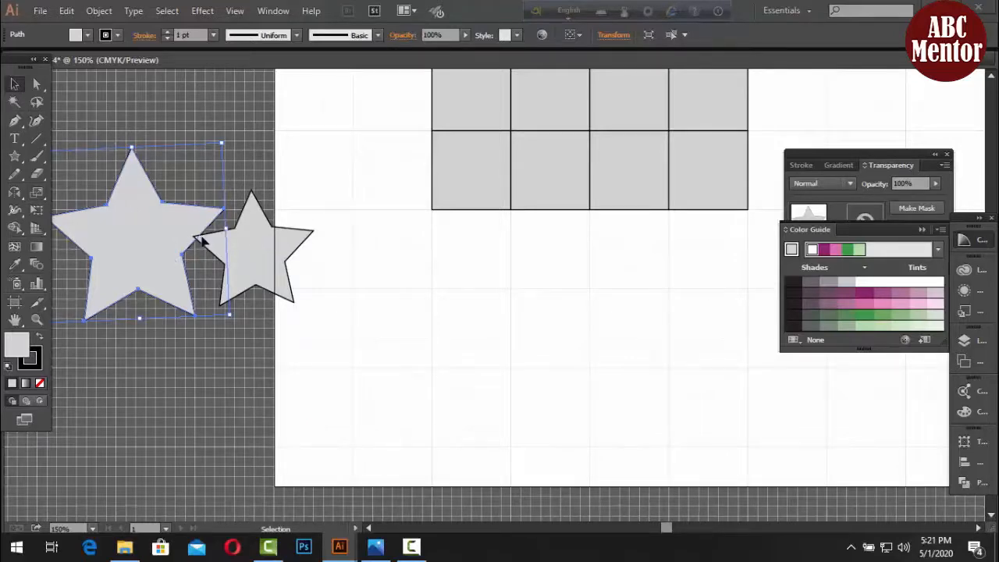
pyautogui.click(234, 256)
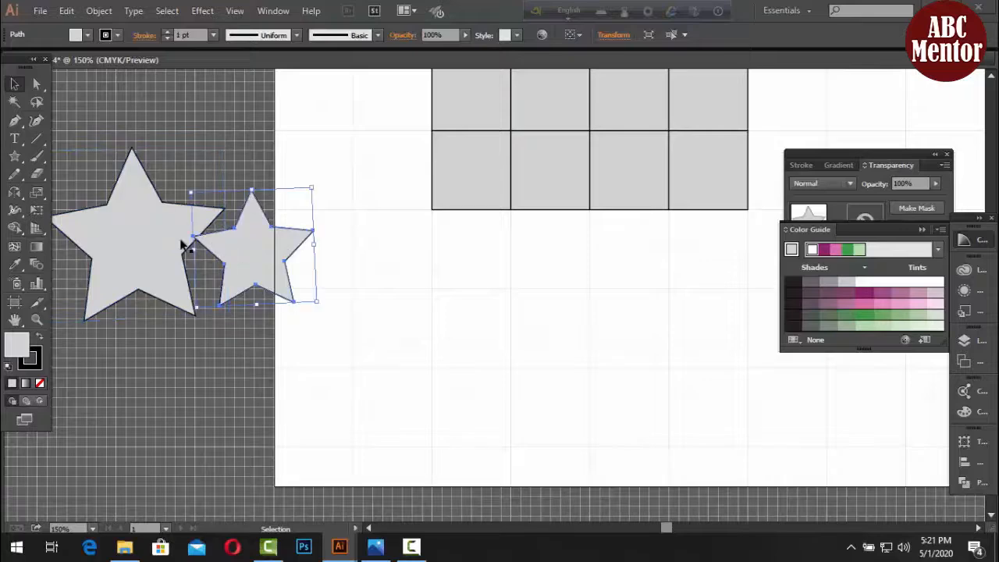
pyautogui.click(153, 243)
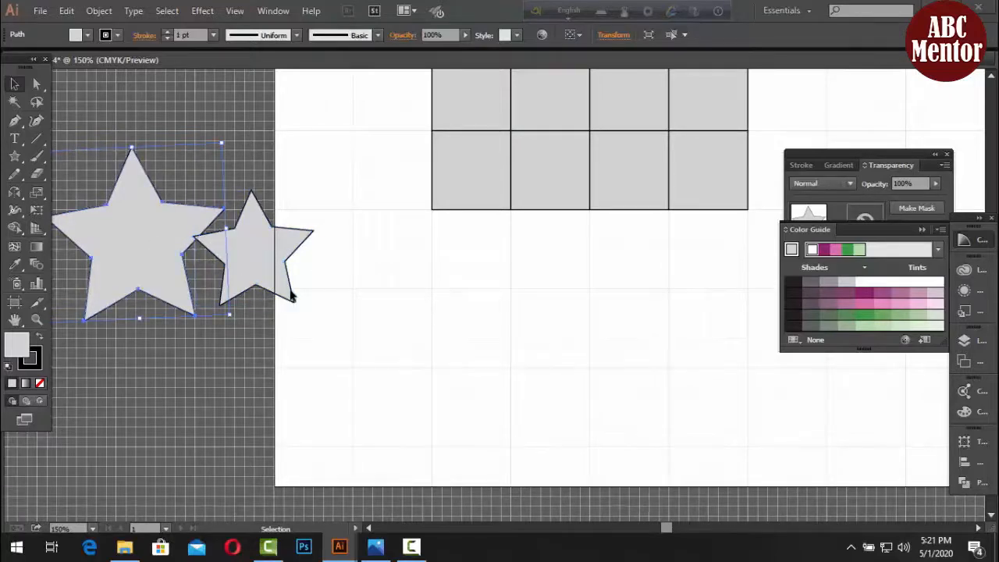
pyautogui.click(329, 303)
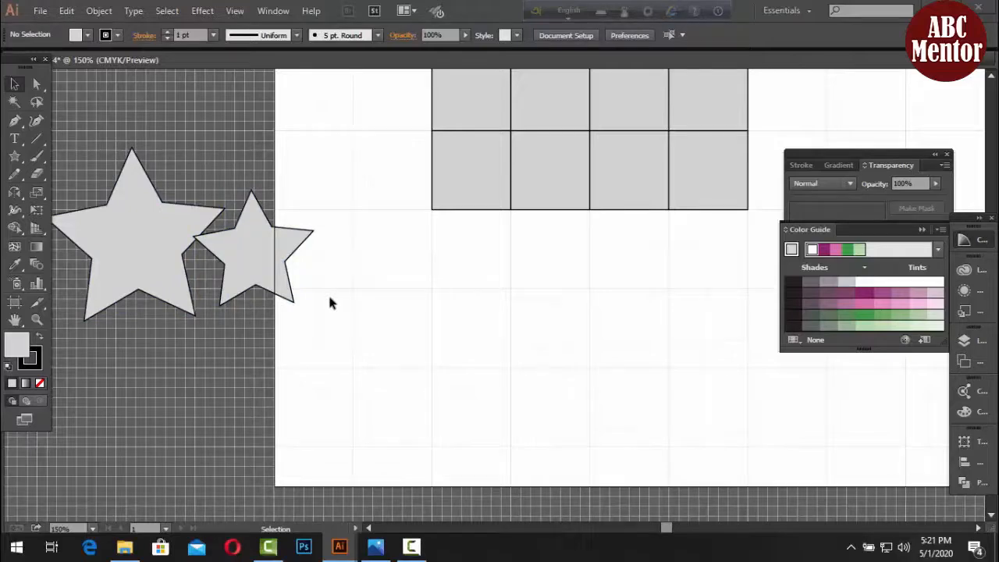
pyautogui.moveTo(312, 153); pyautogui.dragTo(115, 326)
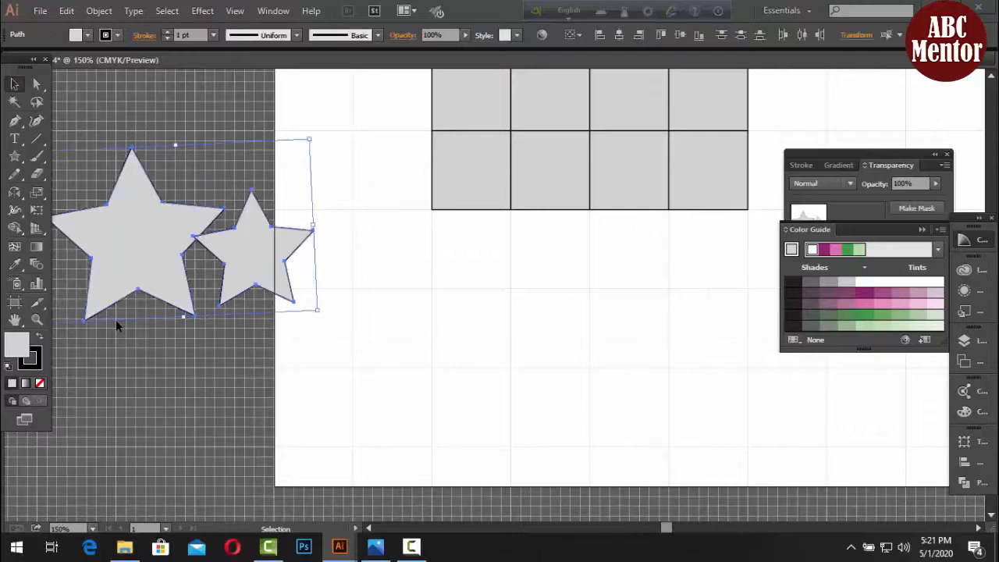
pyautogui.press('Delete')
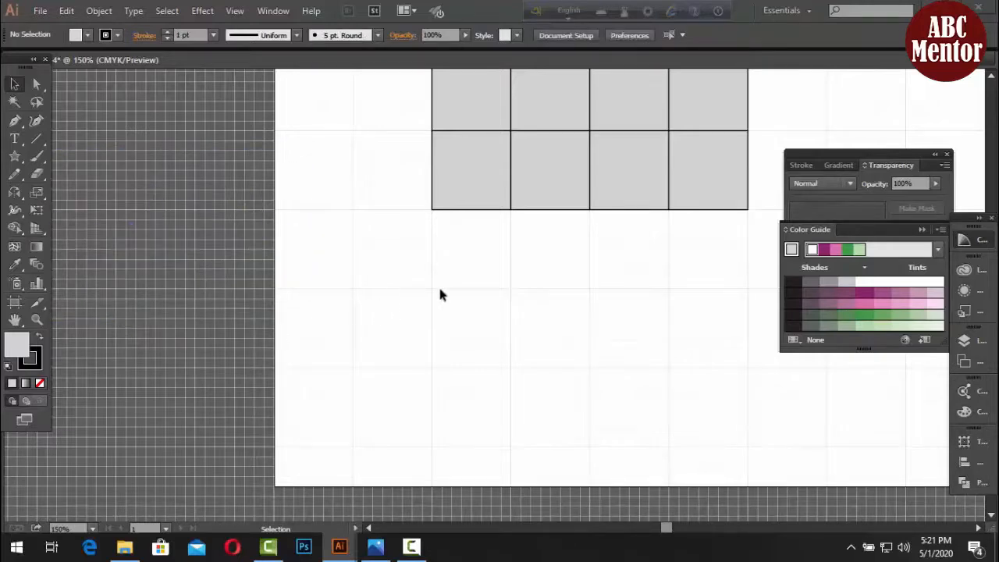
# - Scale the offset third square of the top row uniformly to 120% and deselect it
pyautogui.moveTo(401, 350); pyautogui.dragTo(261, 500)
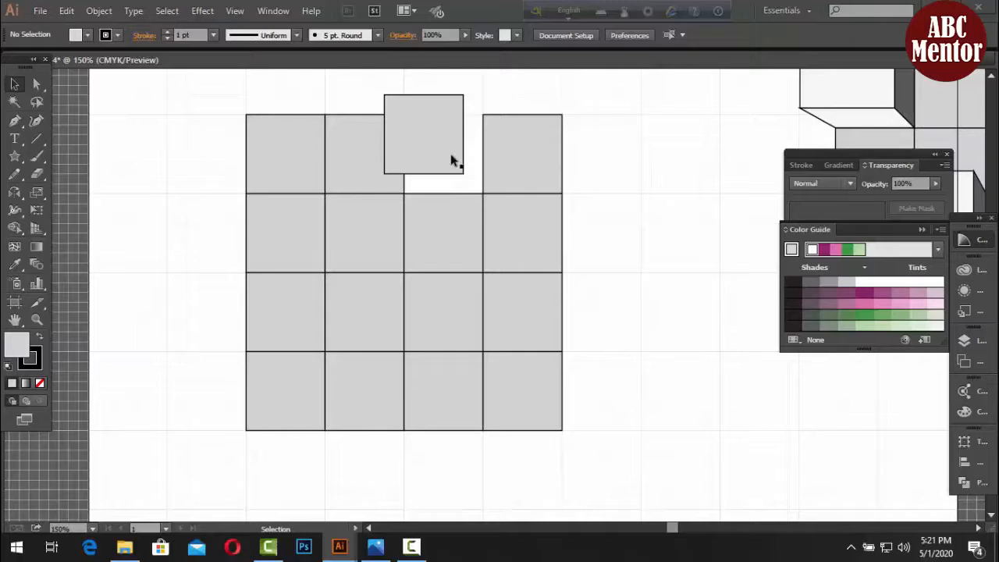
pyautogui.click(453, 161)
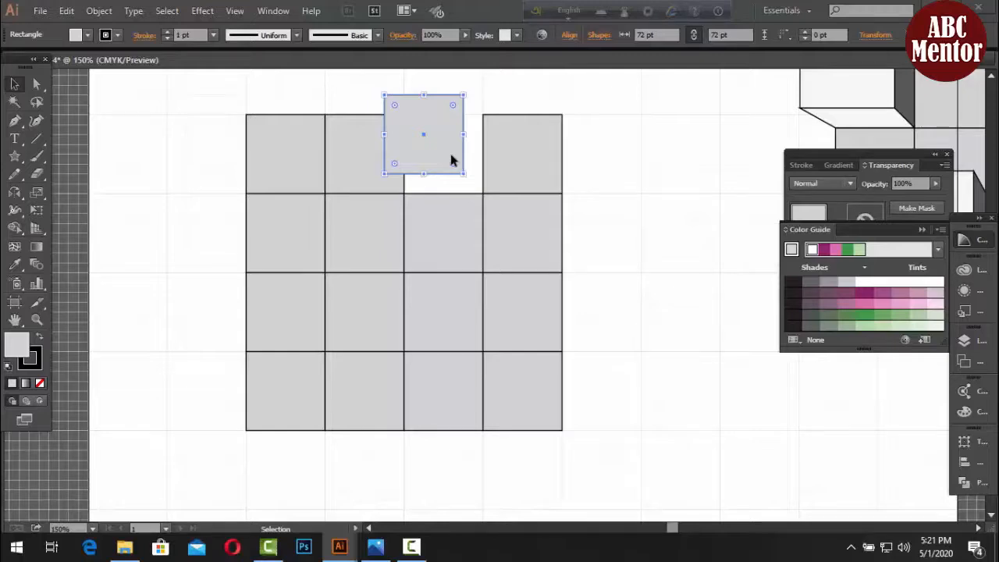
pyautogui.doubleClick(33, 194)
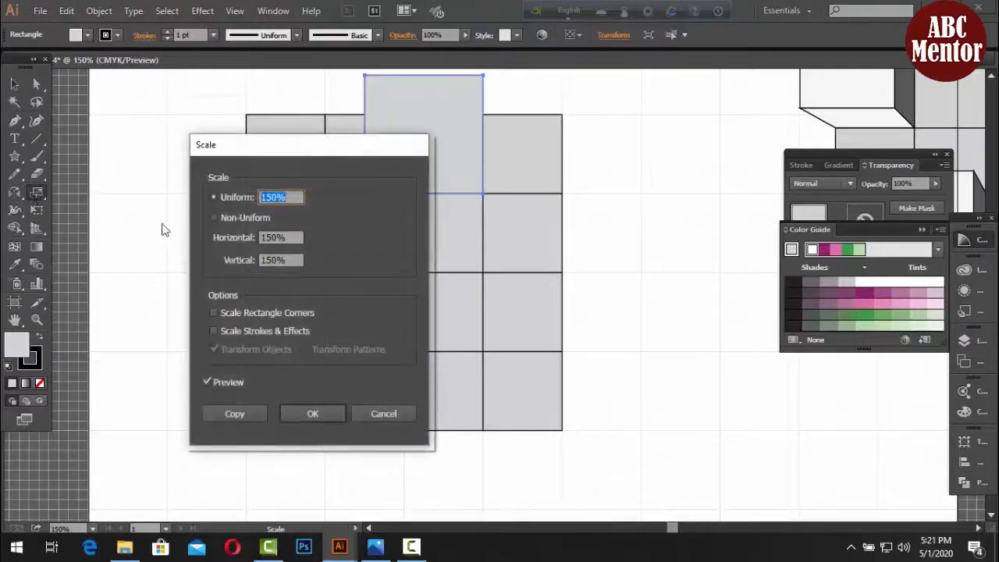
pyautogui.click(207, 380)
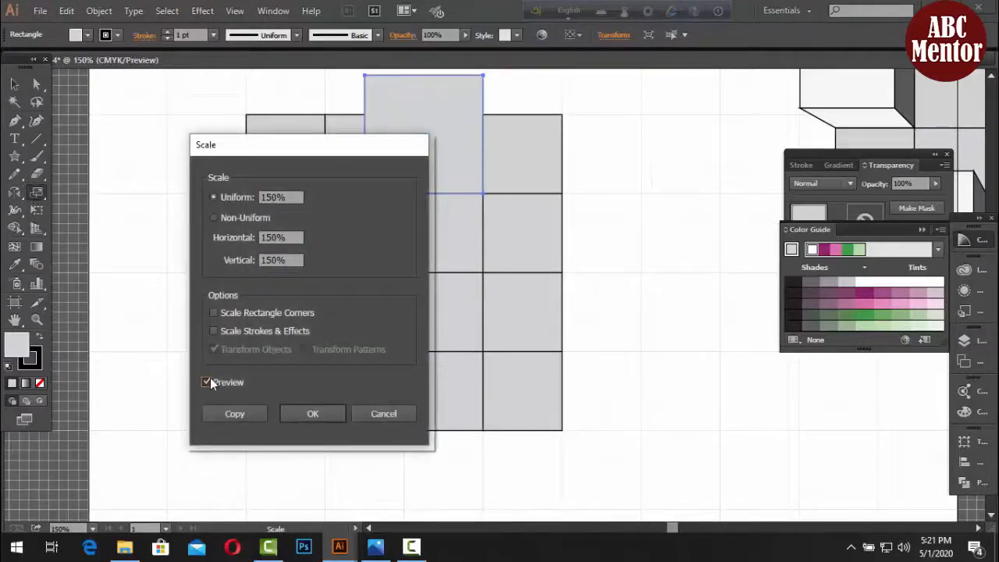
pyautogui.click(281, 197)
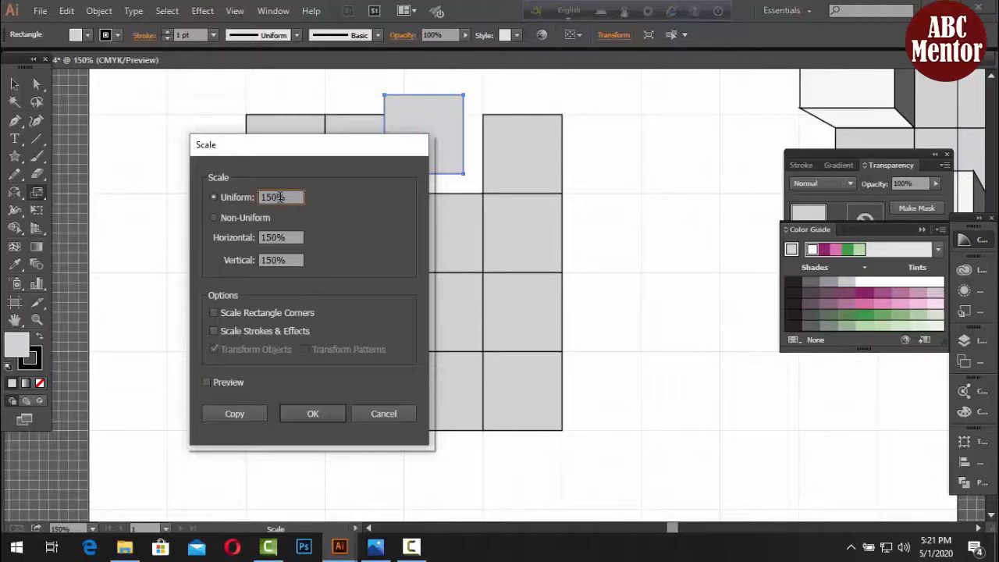
pyautogui.press('BackSpace')
pyautogui.press('BackSpace')
pyautogui.press('BackSpace')
pyautogui.write('120')
pyautogui.click(207, 380)
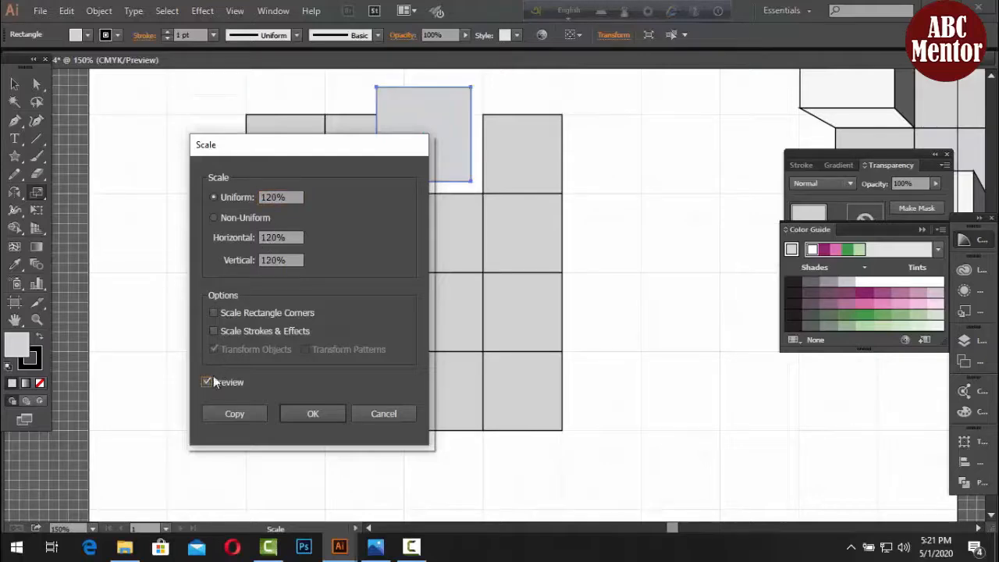
pyautogui.click(317, 411)
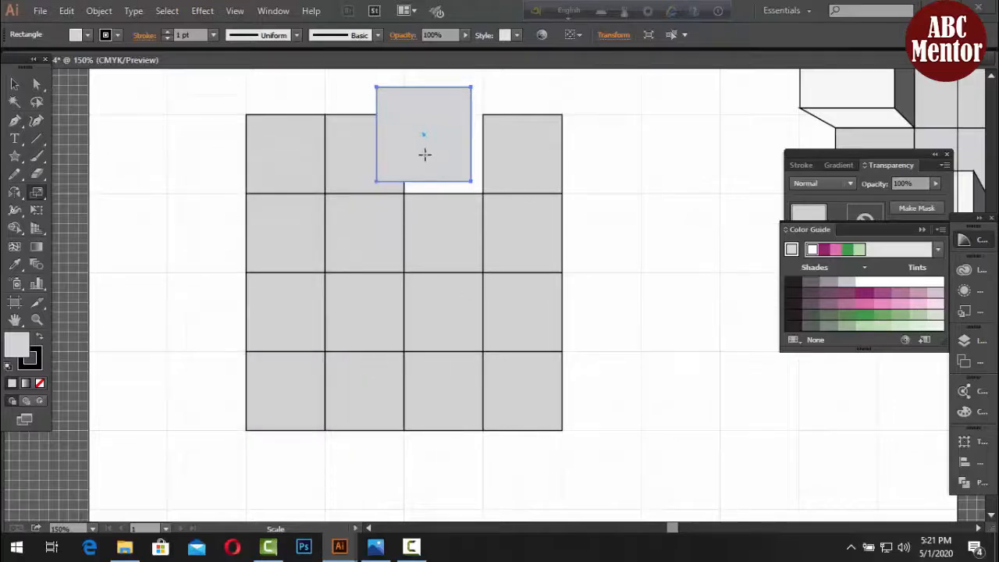
pyautogui.click(14, 84)
pyautogui.click(123, 102)
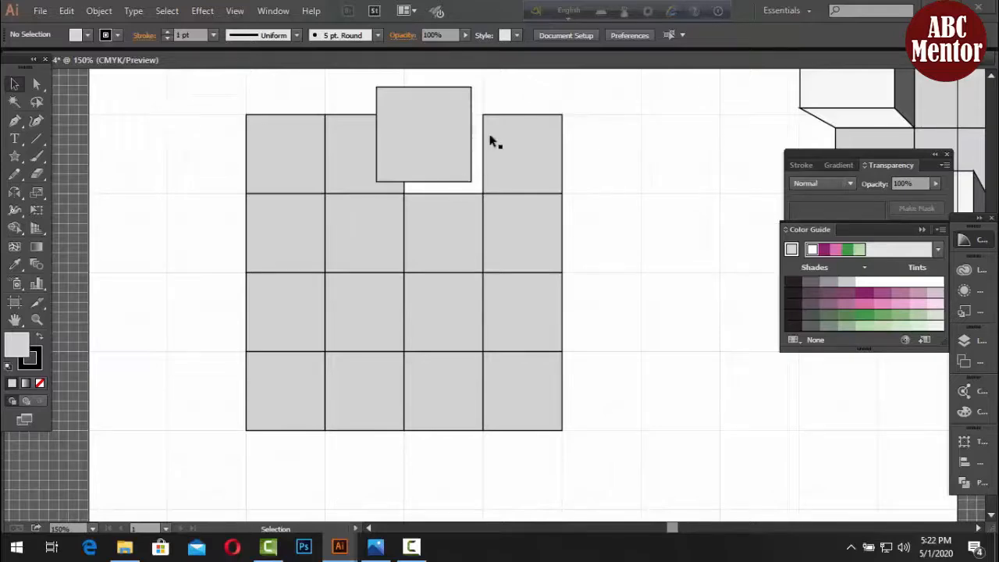
# - Draw a closed four-sided Pen path joining the enlarged square's bottom edge to the top edge of the grid square below its gap
pyautogui.click(17, 126)
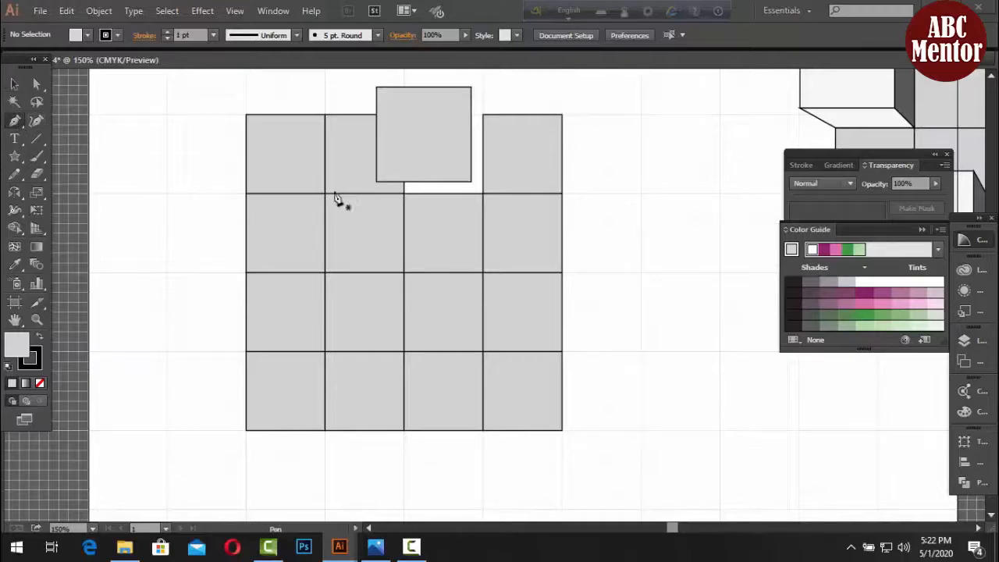
pyautogui.click(376, 182)
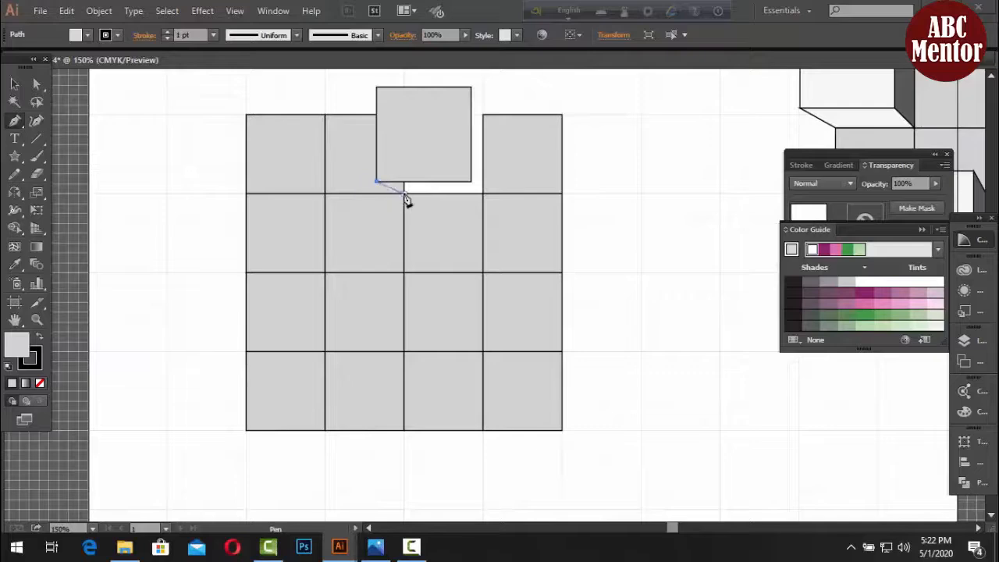
pyautogui.click(403, 193)
pyautogui.click(483, 192)
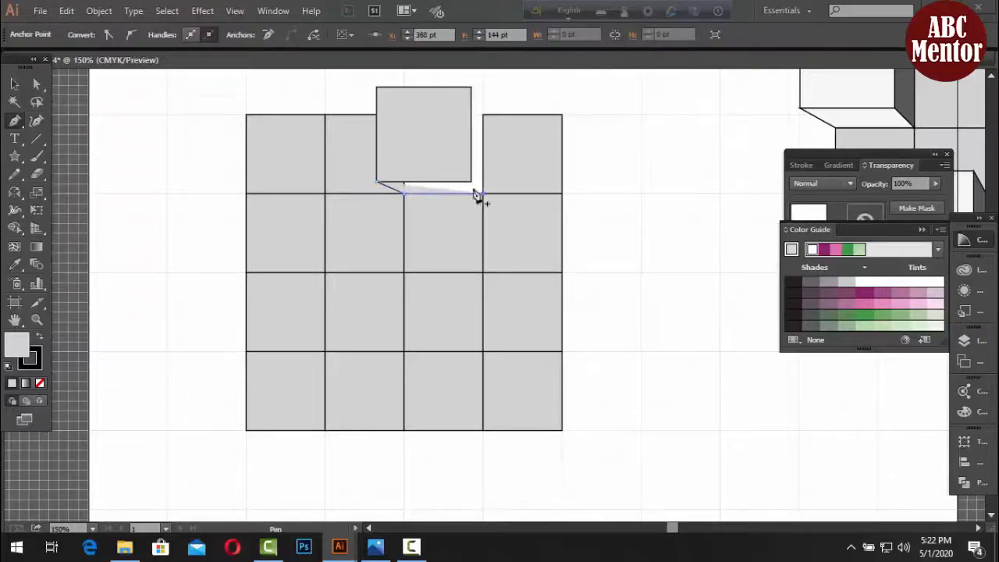
pyautogui.click(471, 182)
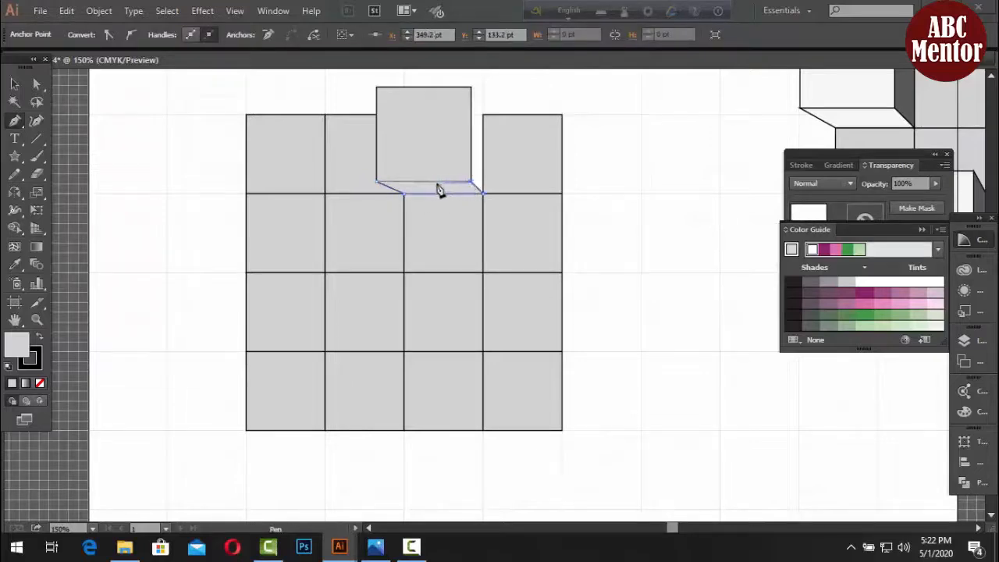
pyautogui.click(377, 184)
# - Fill the new face beneath the enlarged square with white and deselect it
pyautogui.click(964, 414)
pyautogui.click(966, 422)
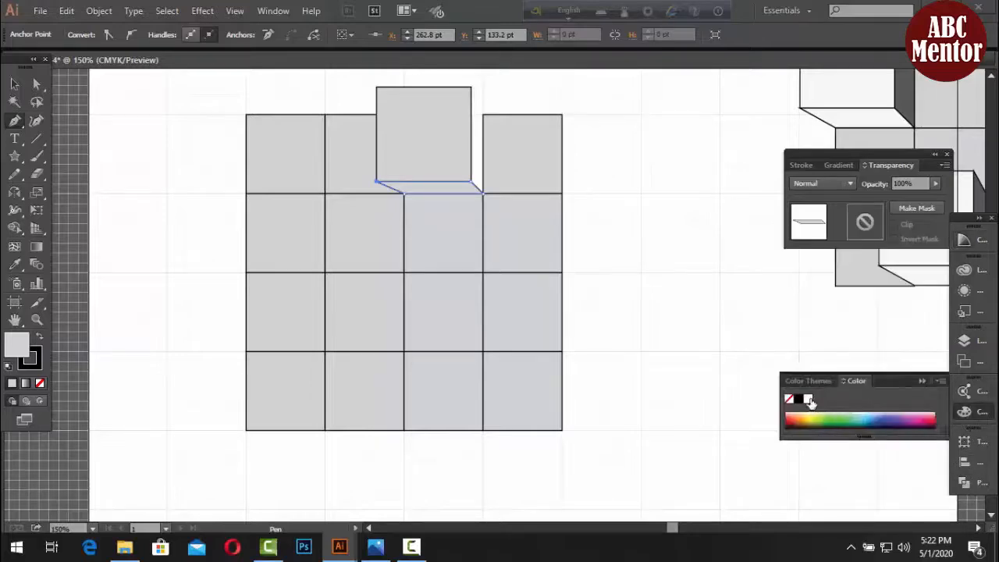
pyautogui.click(808, 398)
pyautogui.keyDown('ctrl'); pyautogui.click(671, 312); pyautogui.keyUp('ctrl')
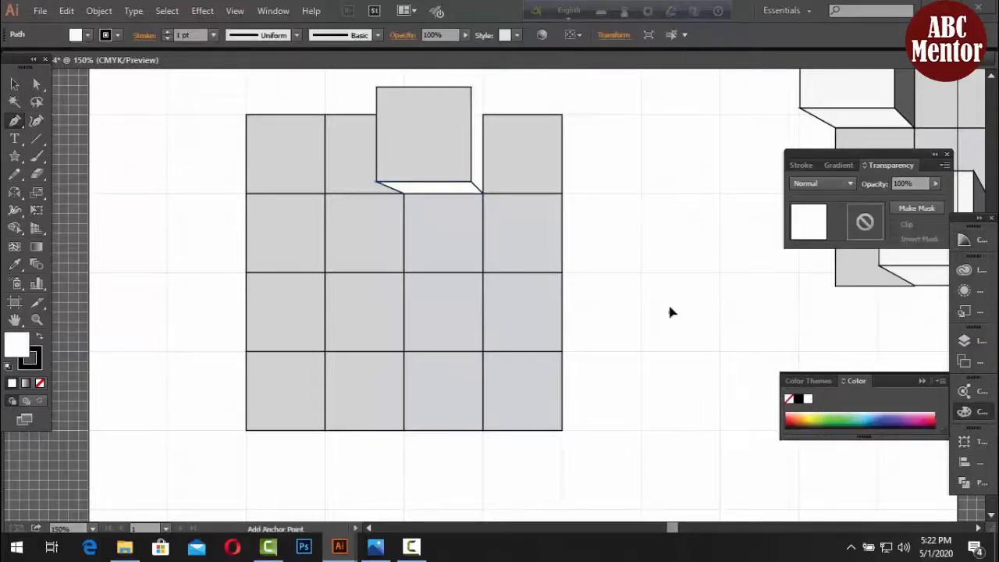
pyautogui.hotkey('ctrl', 'z')
pyautogui.click(14, 81)
pyautogui.click(636, 249)
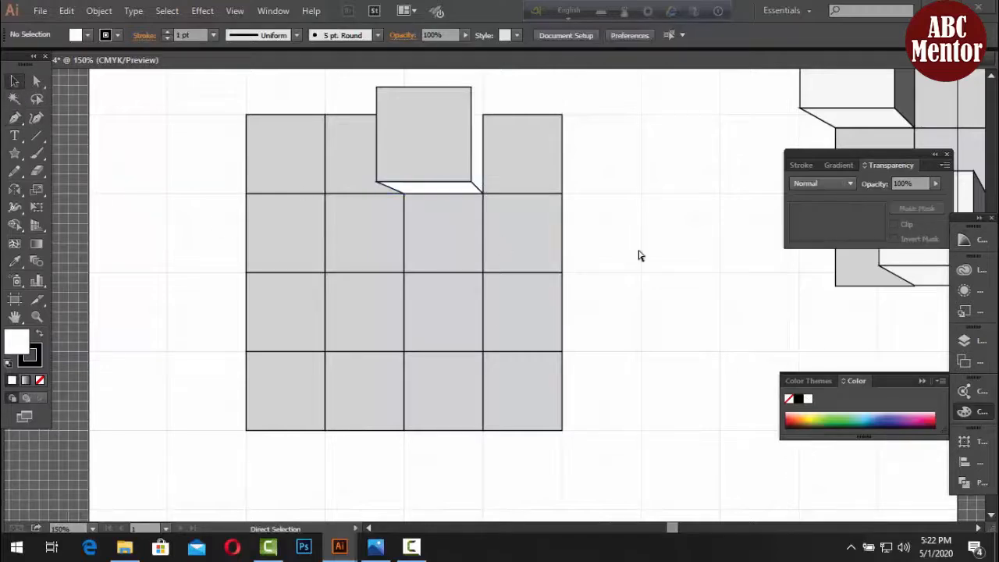
# - Fill the enlarged square in the top row with white and deselect it
pyautogui.click(414, 155)
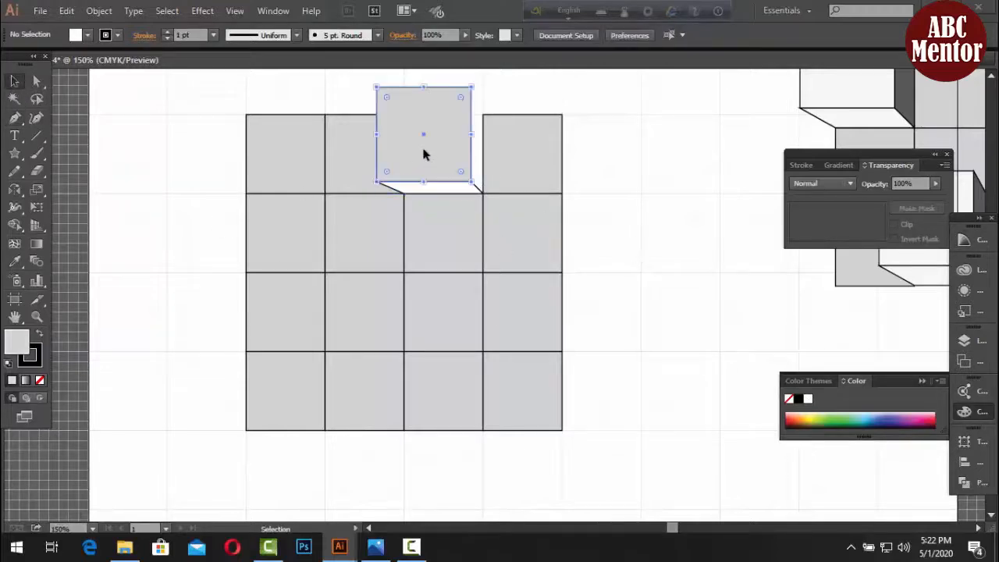
pyautogui.click(808, 399)
pyautogui.click(689, 260)
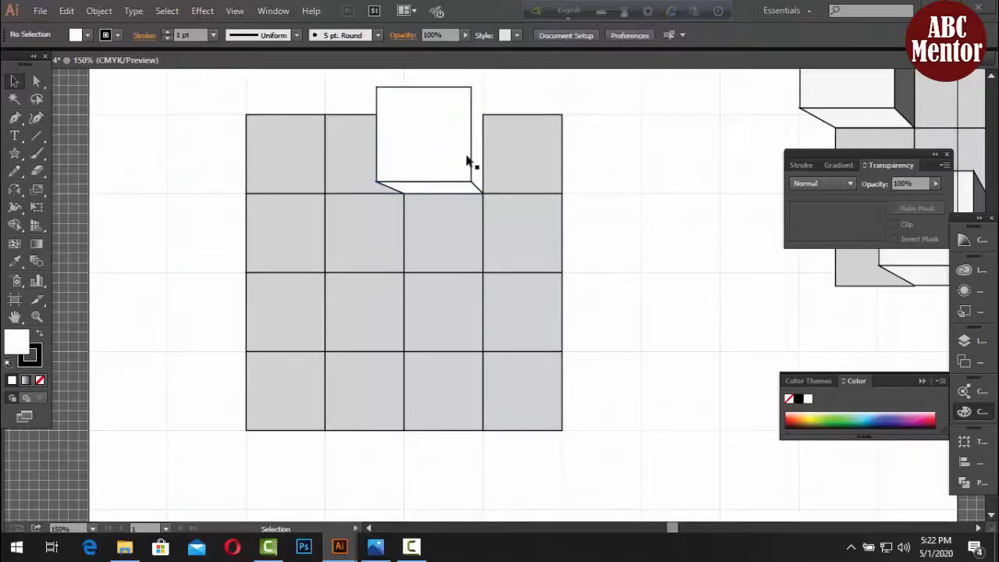
# - Draw a closed four-sided Pen path joining the enlarged square's right edge to the left edge of the top row's fourth square
pyautogui.click(22, 117)
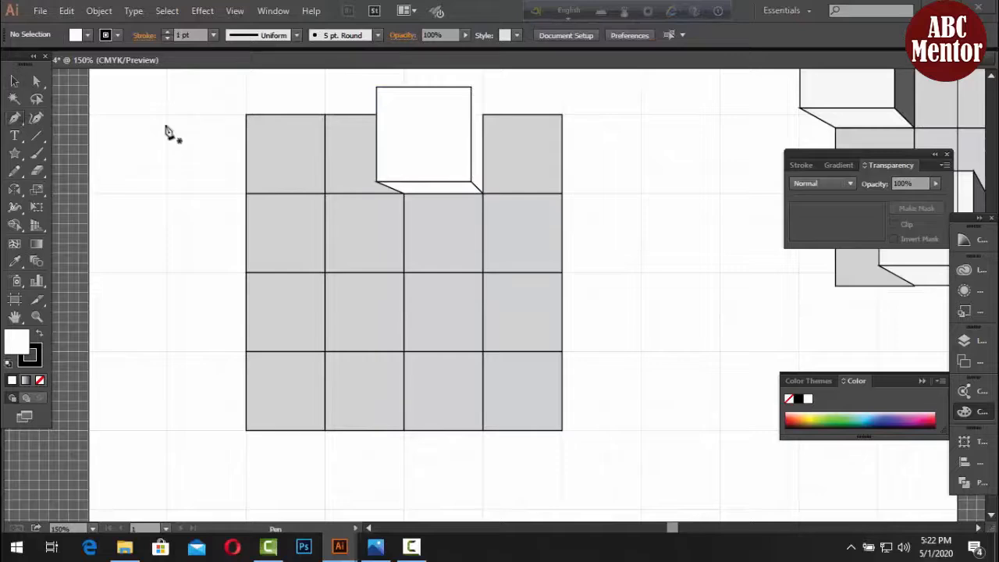
pyautogui.click(471, 88)
pyautogui.click(470, 185)
pyautogui.click(482, 193)
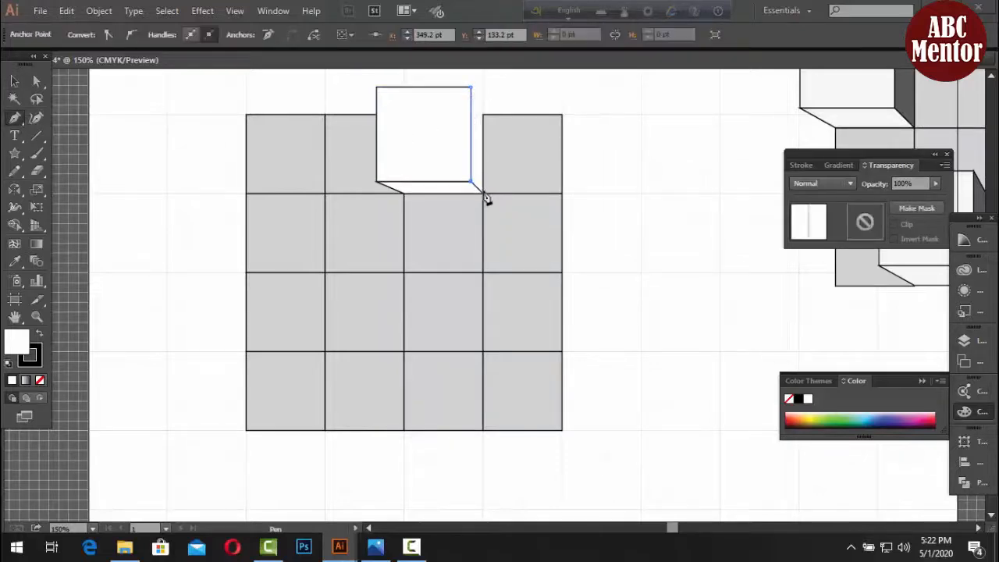
pyautogui.click(482, 115)
pyautogui.click(470, 87)
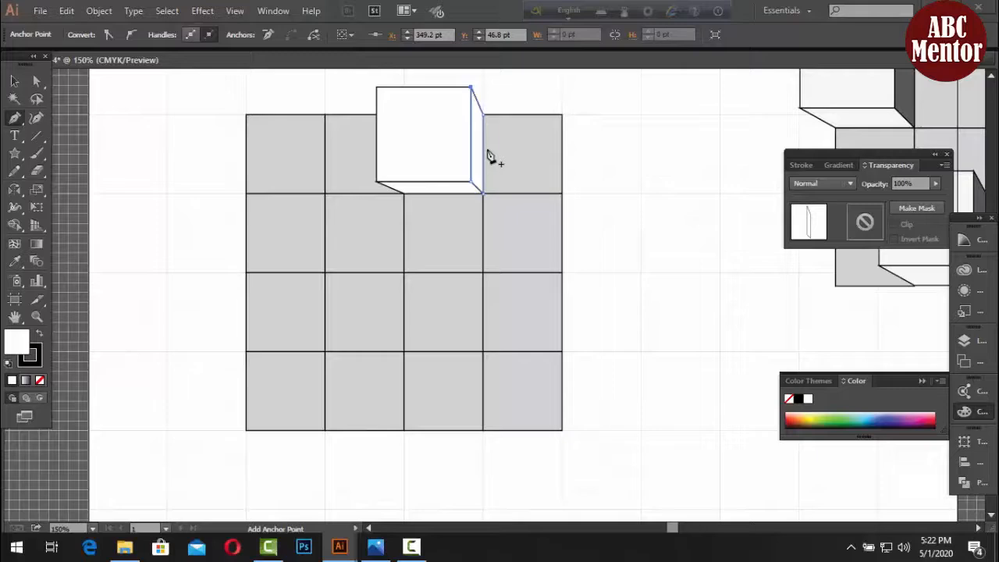
# - Fill the new face along the enlarged square's right edge with dark gray from the color guide's shades and deselect it
pyautogui.click(964, 240)
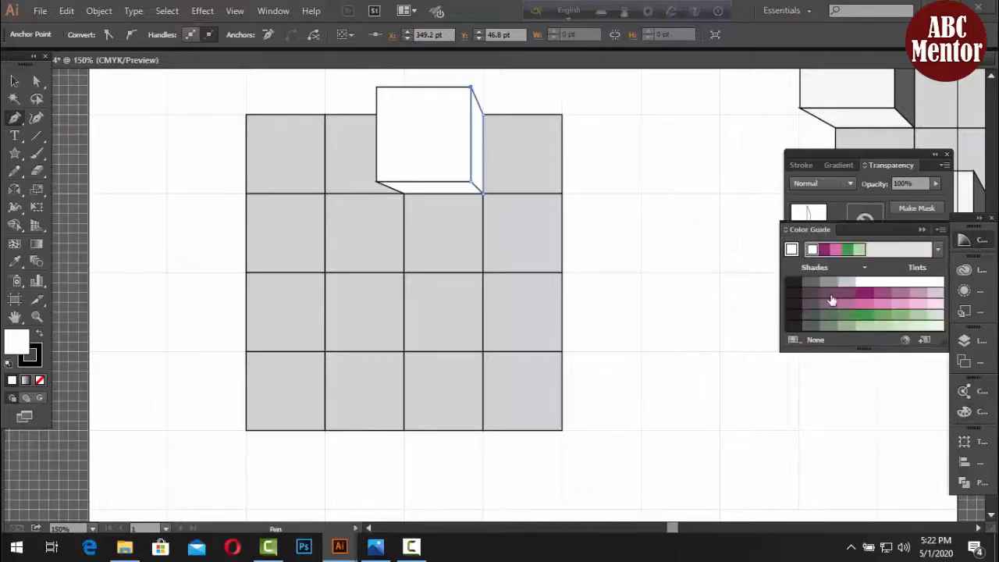
pyautogui.click(810, 283)
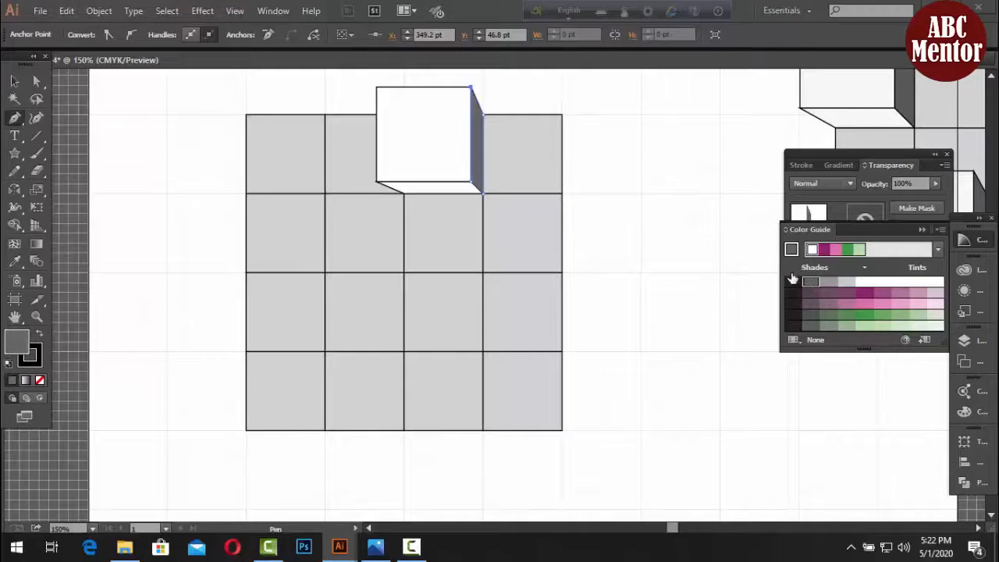
pyautogui.click(16, 82)
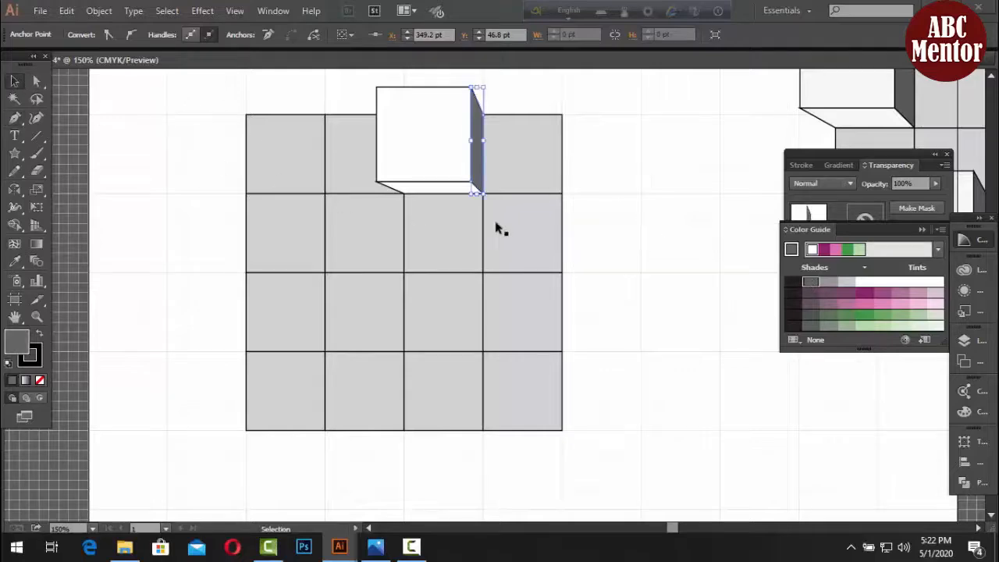
pyautogui.click(571, 225)
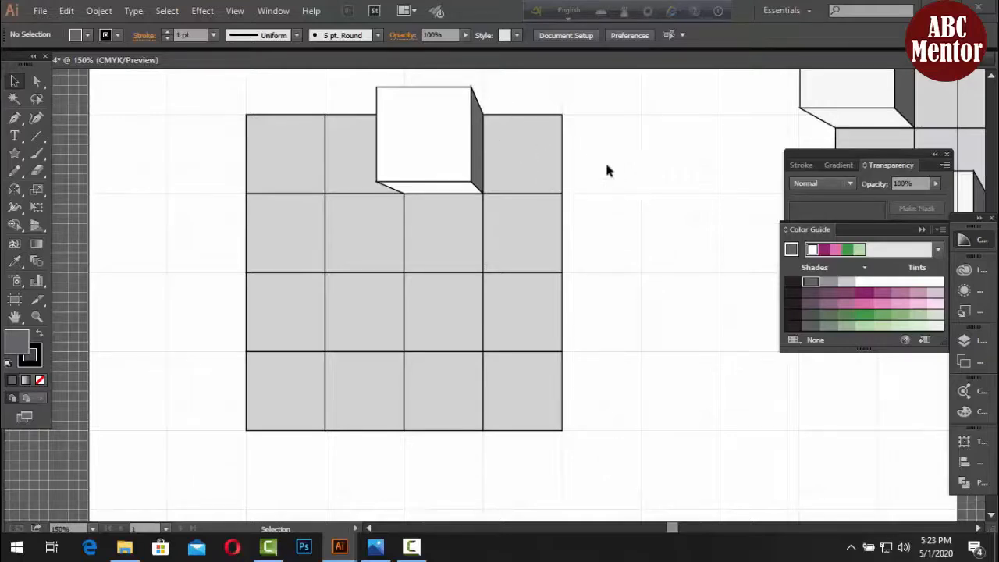
# - Group the enlarged square with its two side faces into one cube and deselect it
pyautogui.moveTo(612, 139); pyautogui.dragTo(503, 342)
pyautogui.click(160, 250)
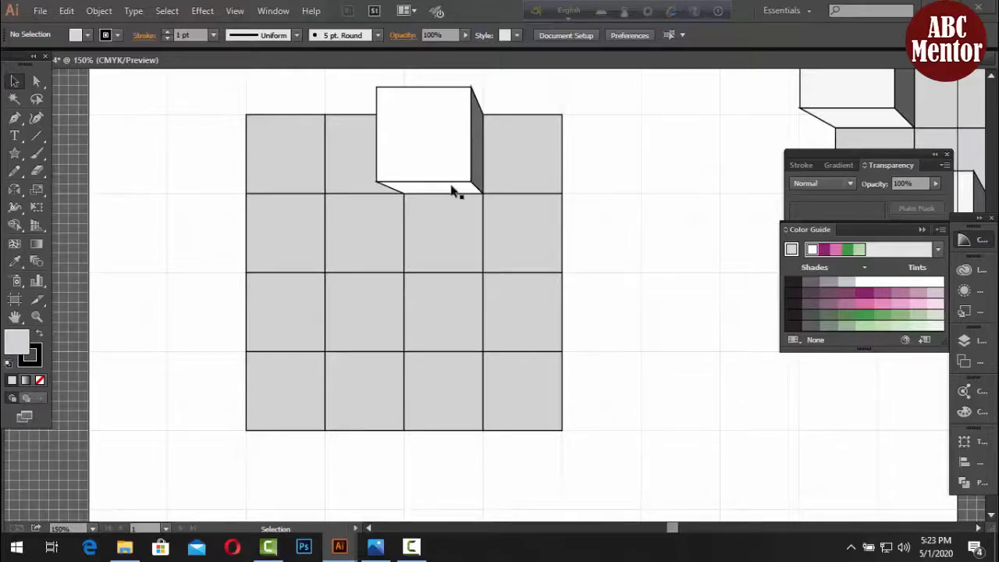
pyautogui.moveTo(409, 79); pyautogui.dragTo(479, 192)
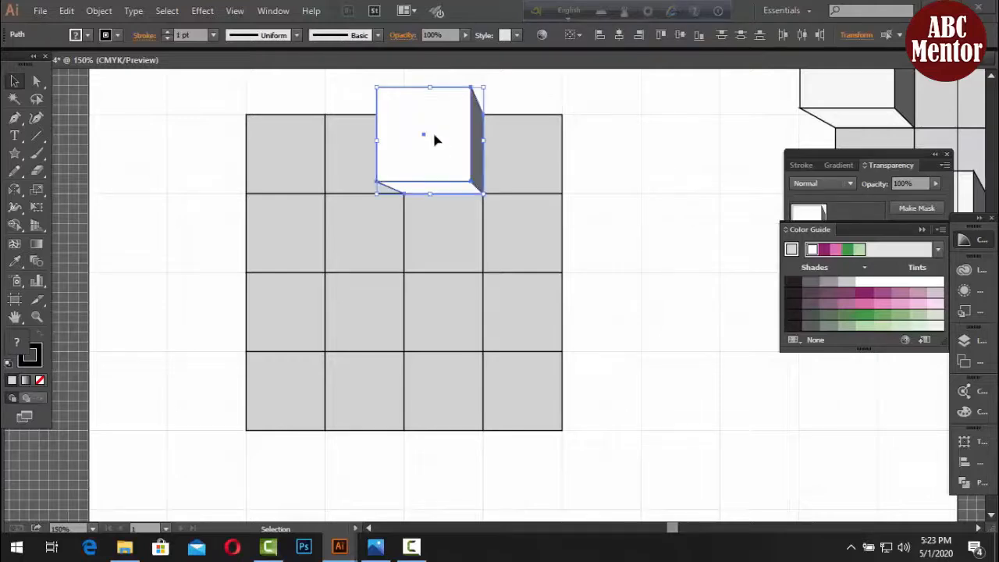
pyautogui.press('a')
pyautogui.press('v')
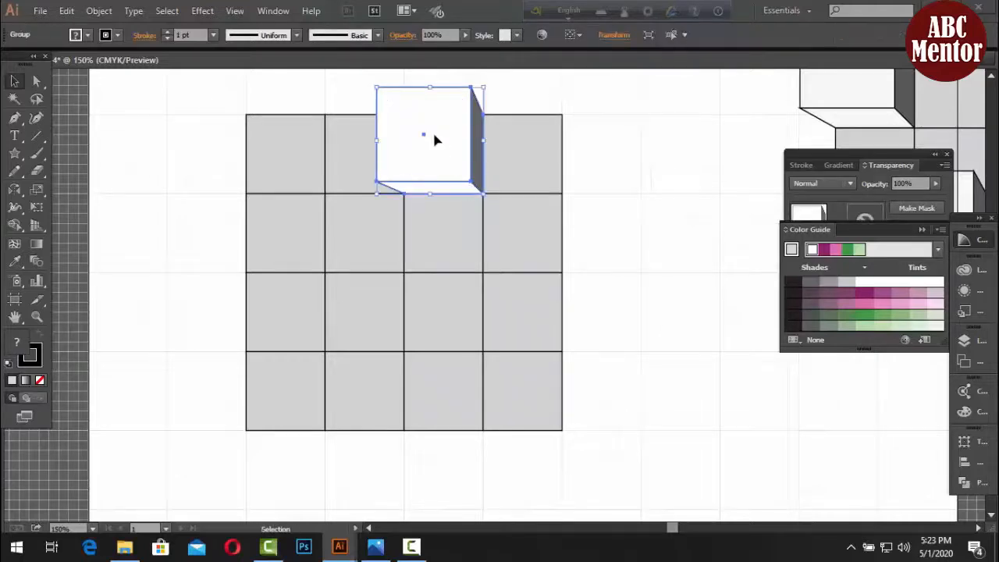
pyautogui.rightClick(434, 140)
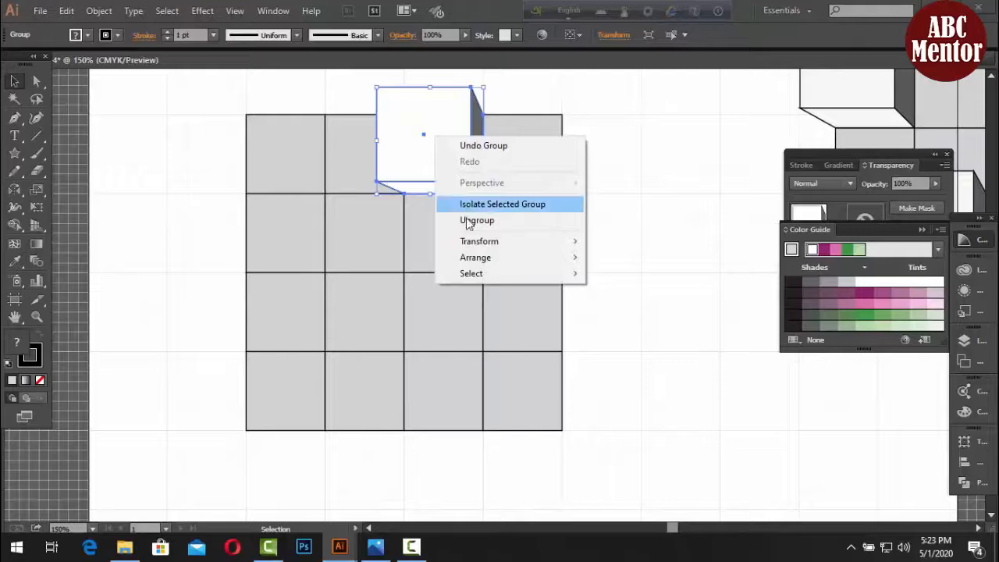
pyautogui.click(654, 133)
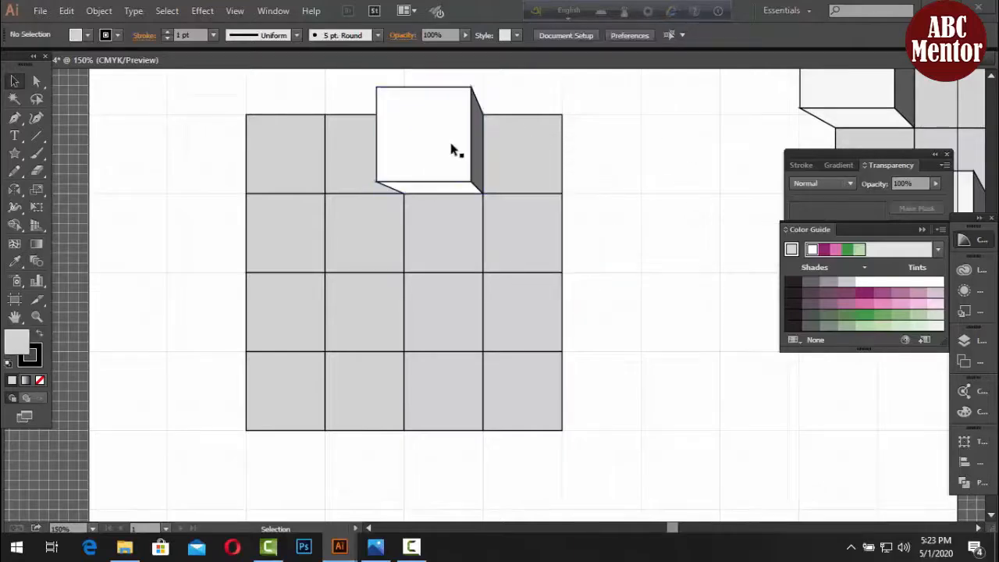
pyautogui.moveTo(451, 148); pyautogui.dragTo(705, 190)
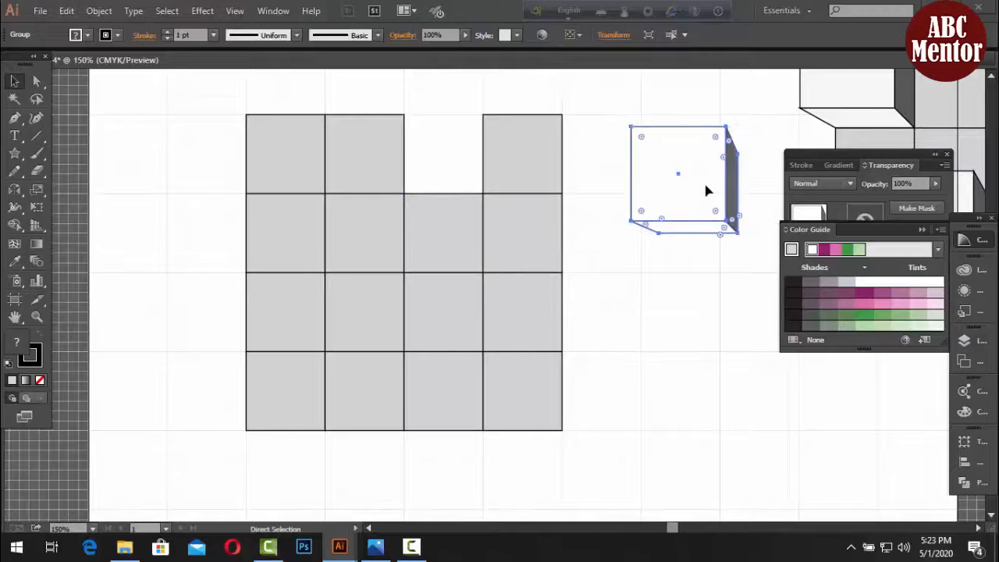
pyautogui.hotkey('ctrl', 'z')
pyautogui.click(705, 190)
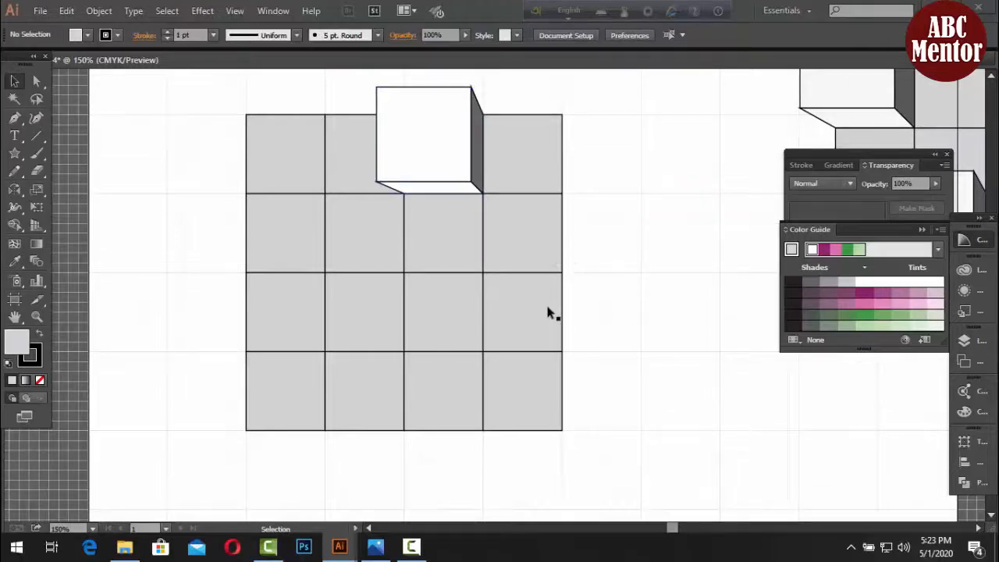
# - Delete the second row's first square, the third row's fourth square and the bottom row's second square from the grid
pyautogui.moveTo(542, 326); pyautogui.dragTo(774, 426)
pyautogui.moveTo(700, 361); pyautogui.dragTo(863, 478)
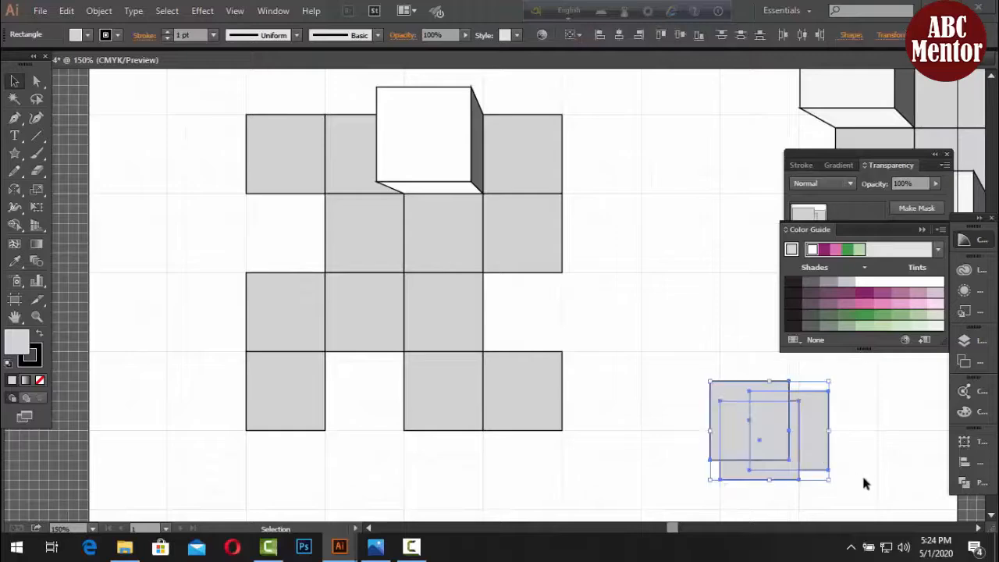
pyautogui.press('Delete')
# - Place a copy of the cube group over the gap at the right end of the third row, keeping the original in place
pyautogui.click(460, 171)
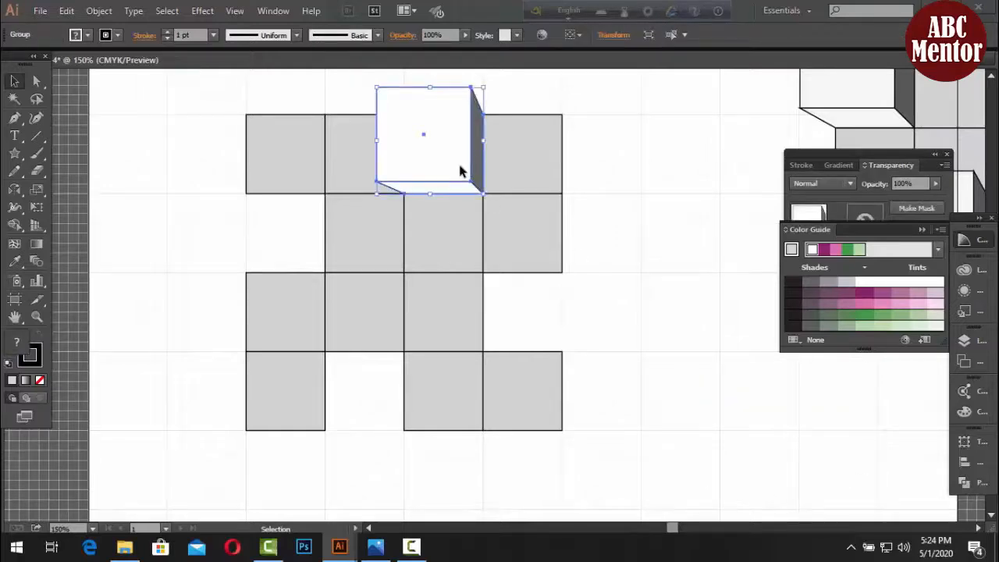
pyautogui.moveTo(460, 171); pyautogui.dragTo(545, 329)
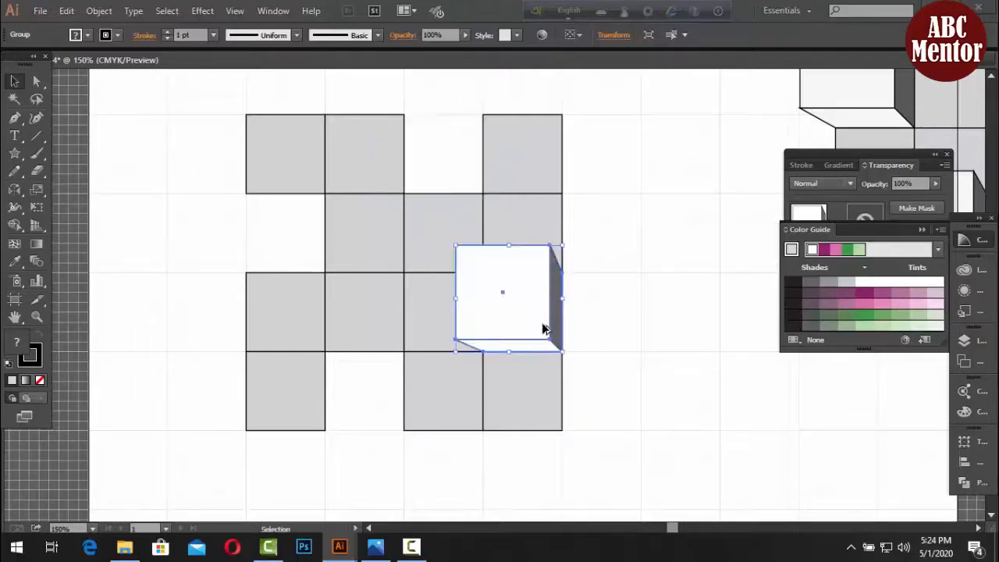
pyautogui.hotkey('ctrl', 'z')
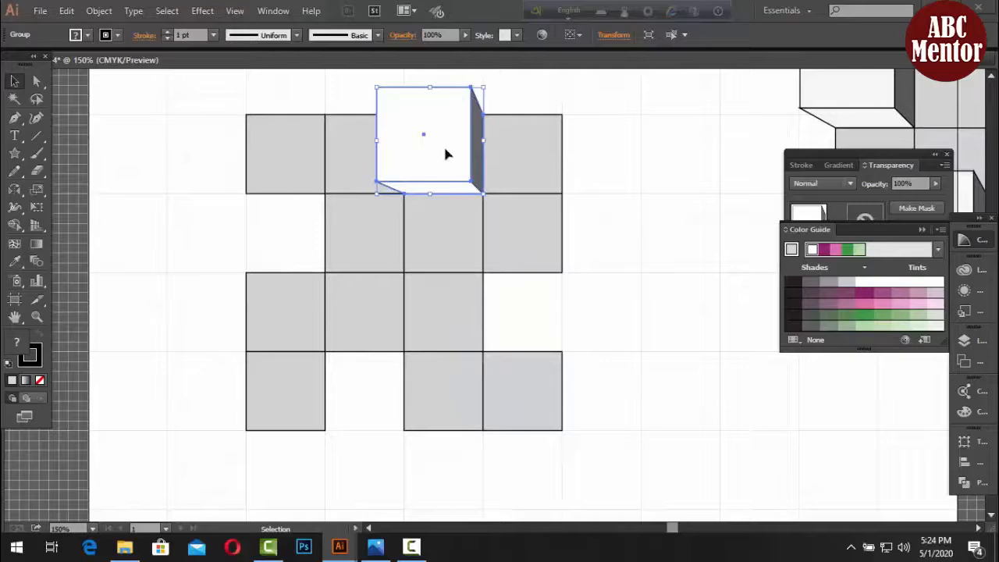
pyautogui.moveTo(449, 153); pyautogui.dragTo(527, 317)
pyautogui.click(651, 317)
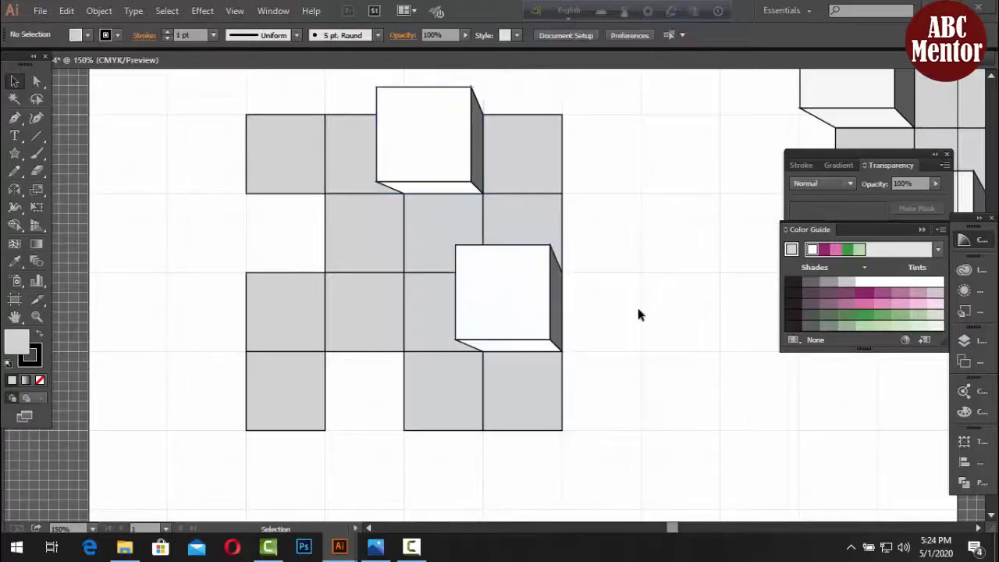
# - Place copies of the cube group over the gaps in the second row's first cell and the bottom row's second cell
pyautogui.click(530, 302)
pyautogui.moveTo(530, 301); pyautogui.dragTo(294, 214)
pyautogui.click(632, 244)
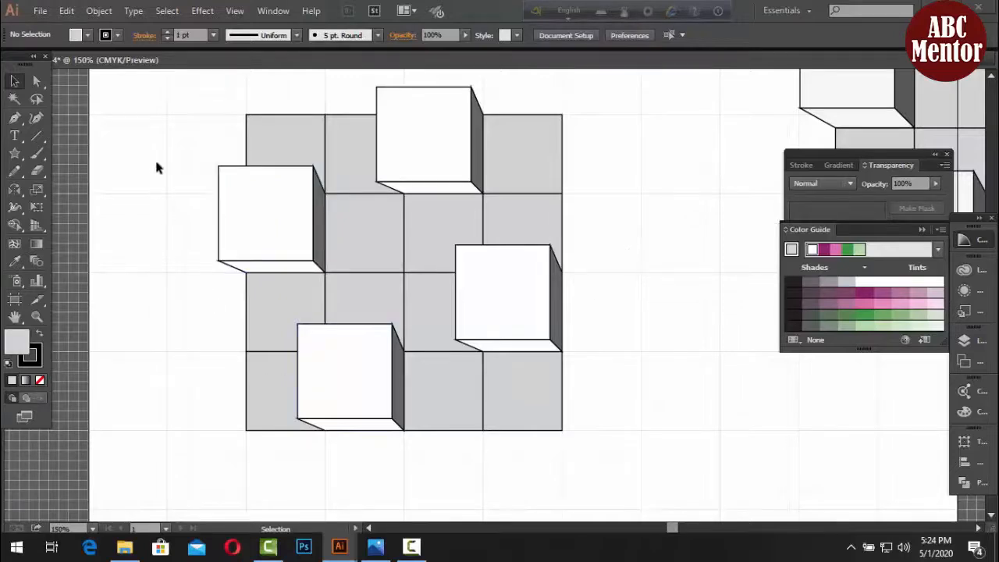
# - Group all grid squares and cubes into one object, shift it slightly right and down, and deselect it
pyautogui.moveTo(176, 93); pyautogui.dragTo(618, 446)
pyautogui.rightClick(520, 343)
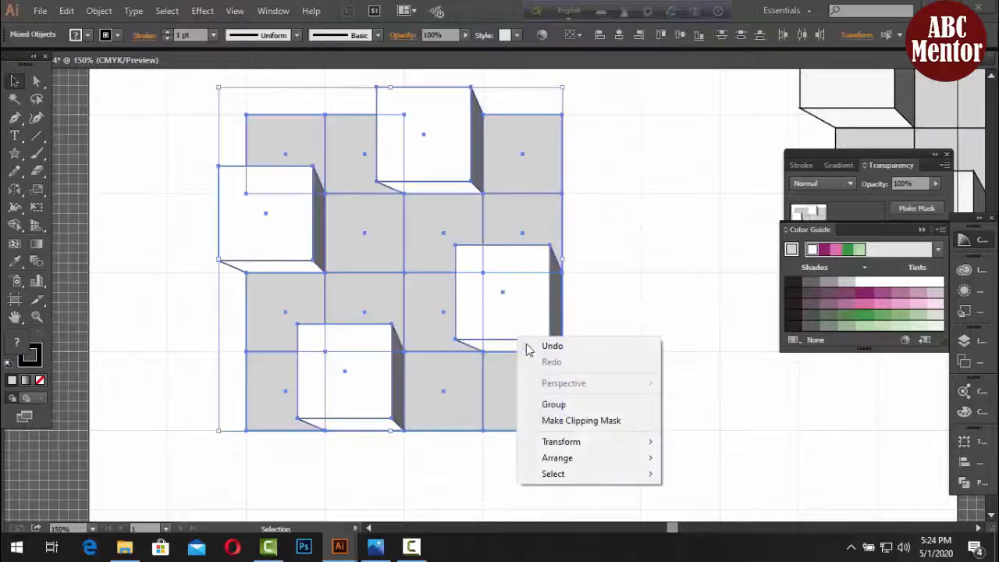
pyautogui.click(553, 404)
pyautogui.click(613, 383)
pyautogui.moveTo(375, 315); pyautogui.dragTo(435, 326)
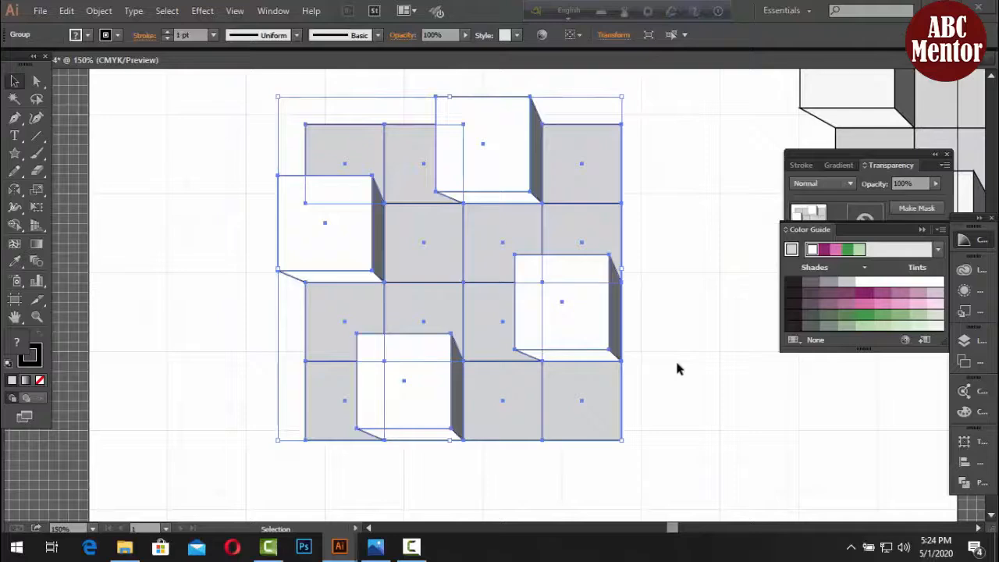
pyautogui.click(677, 368)
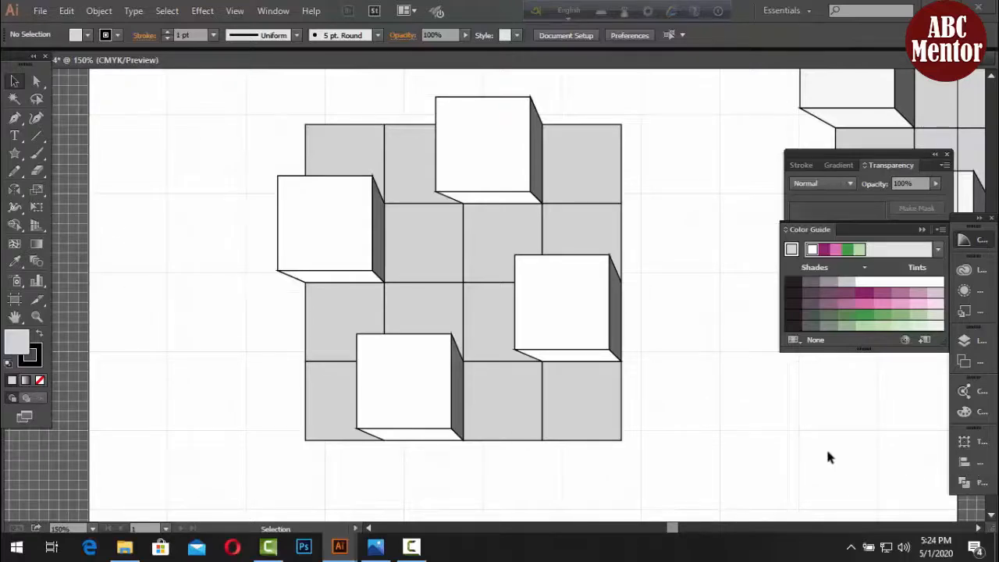
# - Draw three separate squares in the empty area beside the pattern, two about 81 pt wide and the rightmost about 72 pt, and deselect them
pyautogui.moveTo(749, 469); pyautogui.dragTo(484, 308)
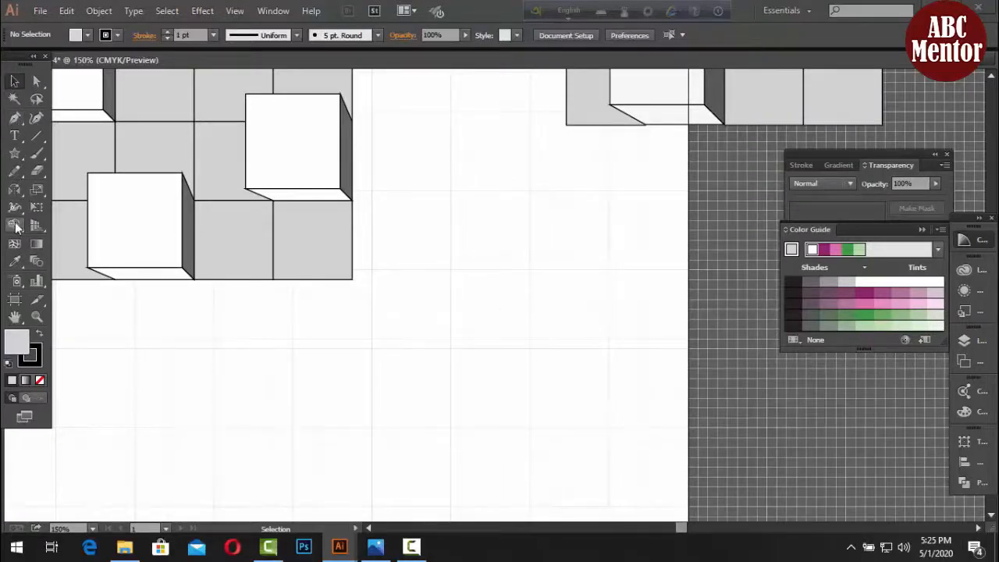
pyautogui.click(15, 152)
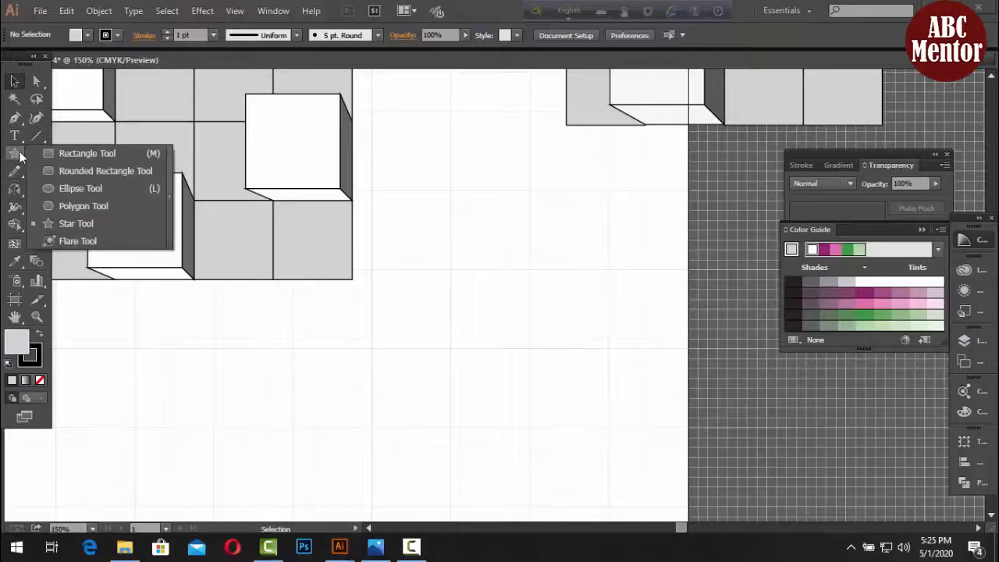
pyautogui.click(42, 159)
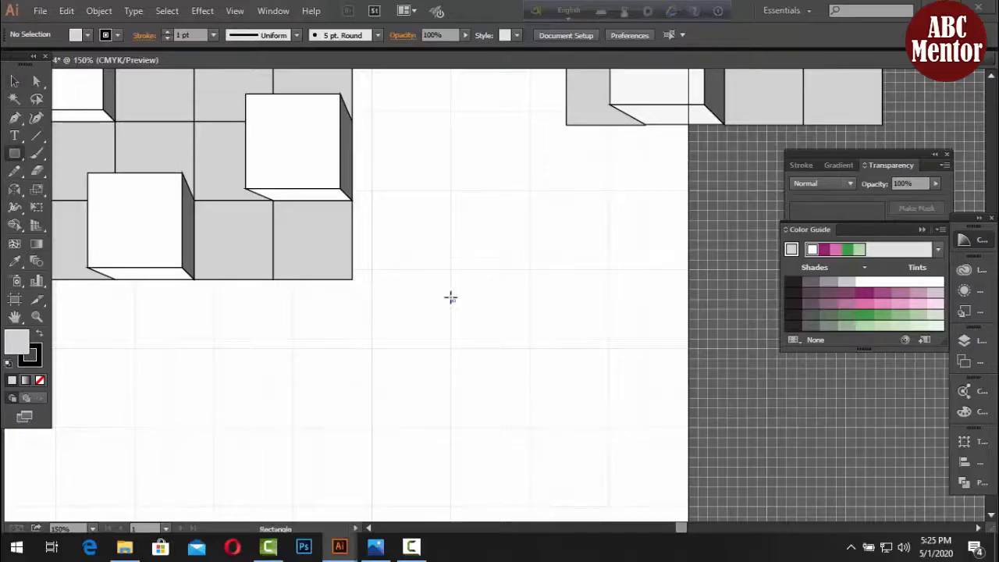
pyautogui.moveTo(441, 279); pyautogui.dragTo(531, 366)
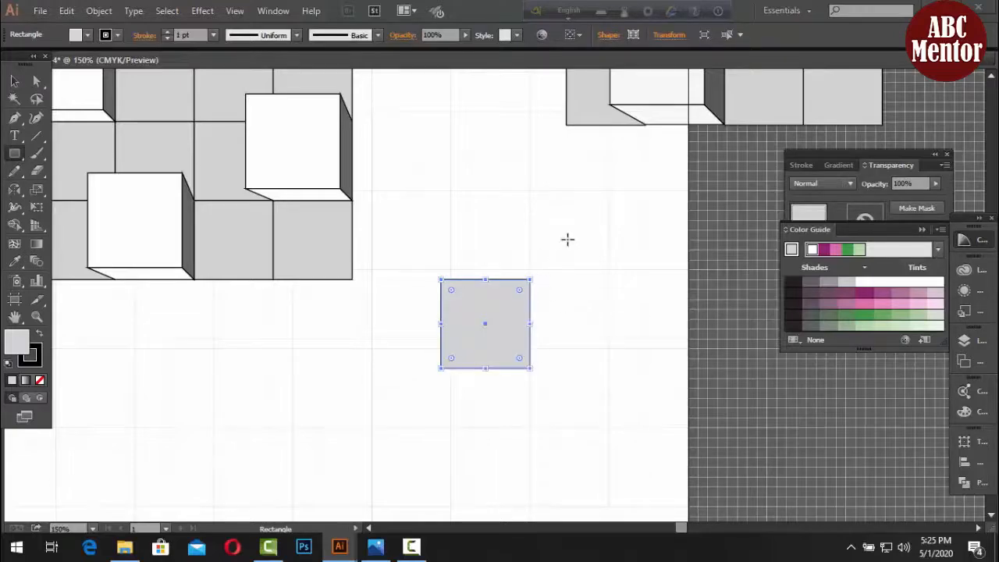
pyautogui.moveTo(567, 231); pyautogui.dragTo(658, 318)
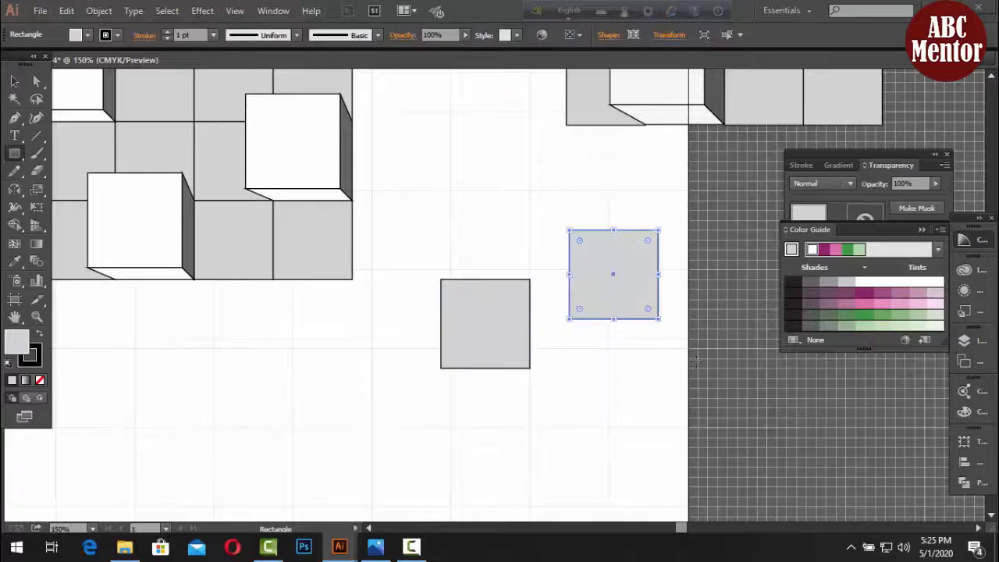
pyautogui.moveTo(685, 353); pyautogui.dragTo(767, 432)
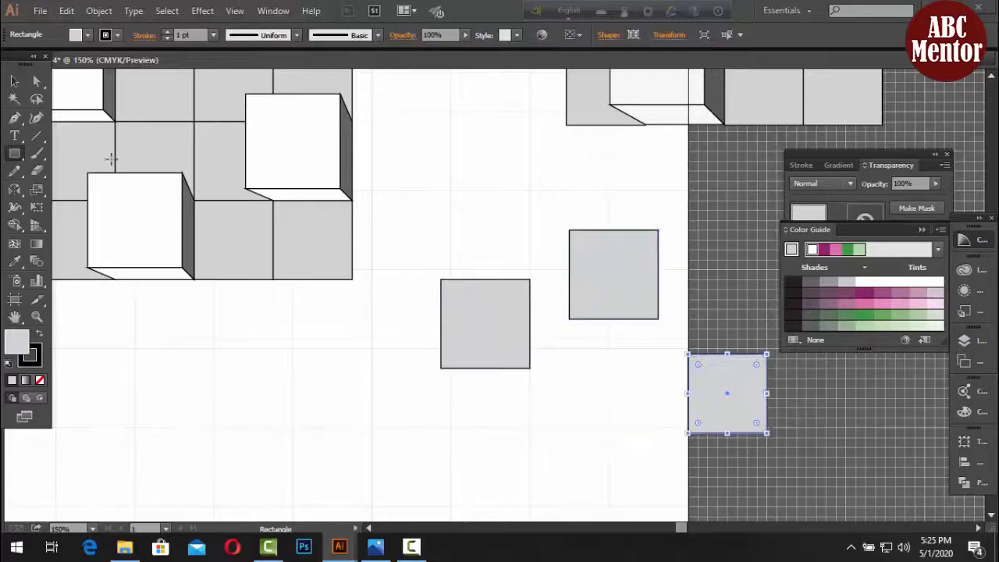
pyautogui.click(13, 82)
pyautogui.click(537, 415)
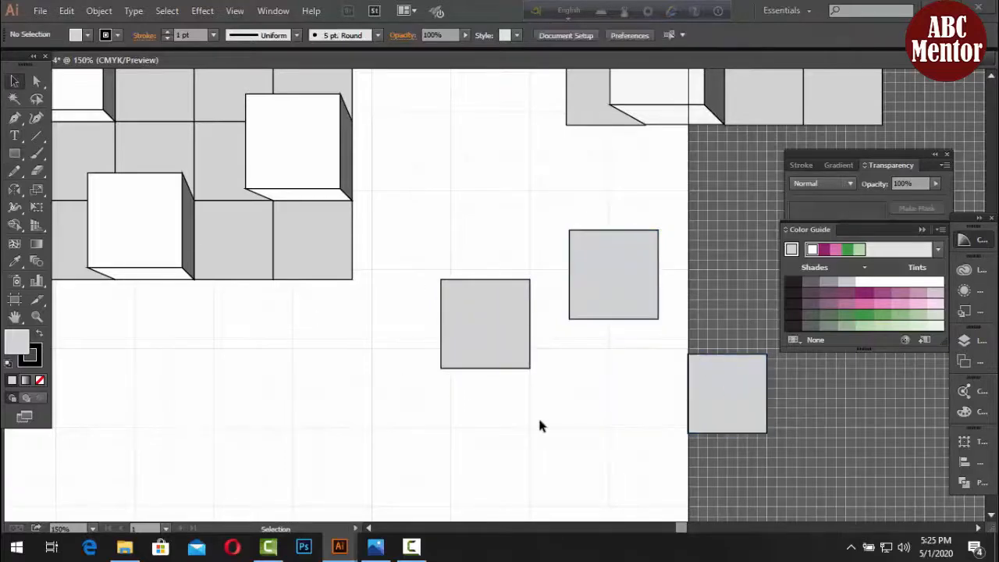
# - Stagger the three loose squares vertically, with the middle one highest and the small right one lowest, and deselect them
pyautogui.moveTo(697, 419); pyautogui.dragTo(700, 355)
pyautogui.moveTo(615, 319); pyautogui.dragTo(629, 356)
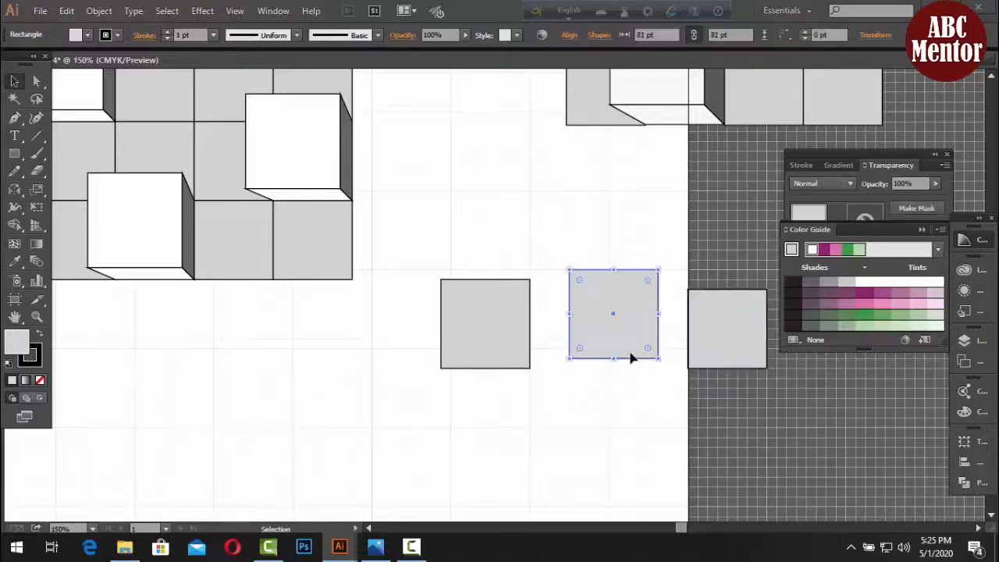
pyautogui.moveTo(707, 356); pyautogui.dragTo(705, 415)
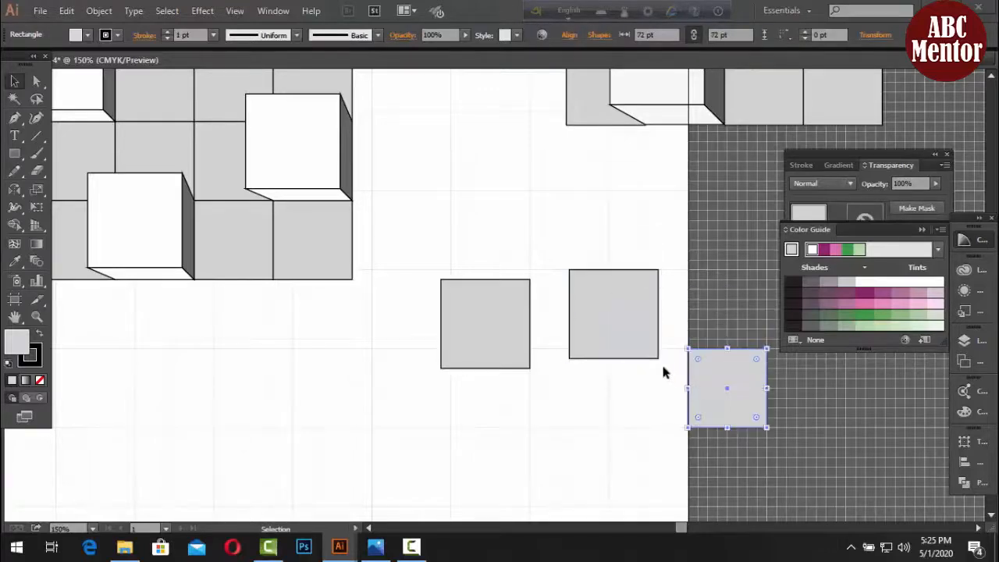
pyautogui.moveTo(649, 331); pyautogui.dragTo(649, 302)
pyautogui.click(649, 390)
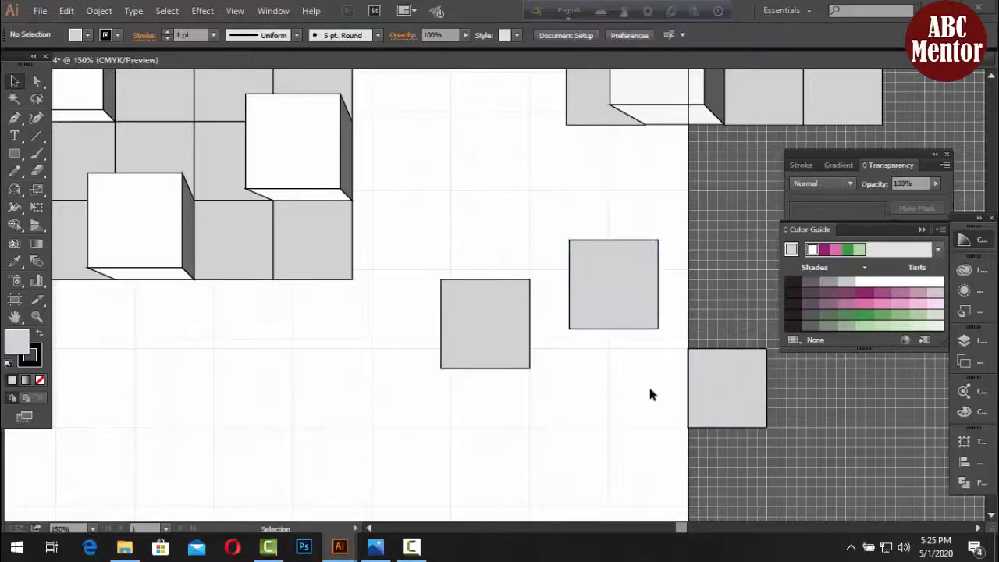
# - Align the three loose squares to their left edges, switch to their right edges, and align their top edges
pyautogui.moveTo(431, 231); pyautogui.dragTo(729, 449)
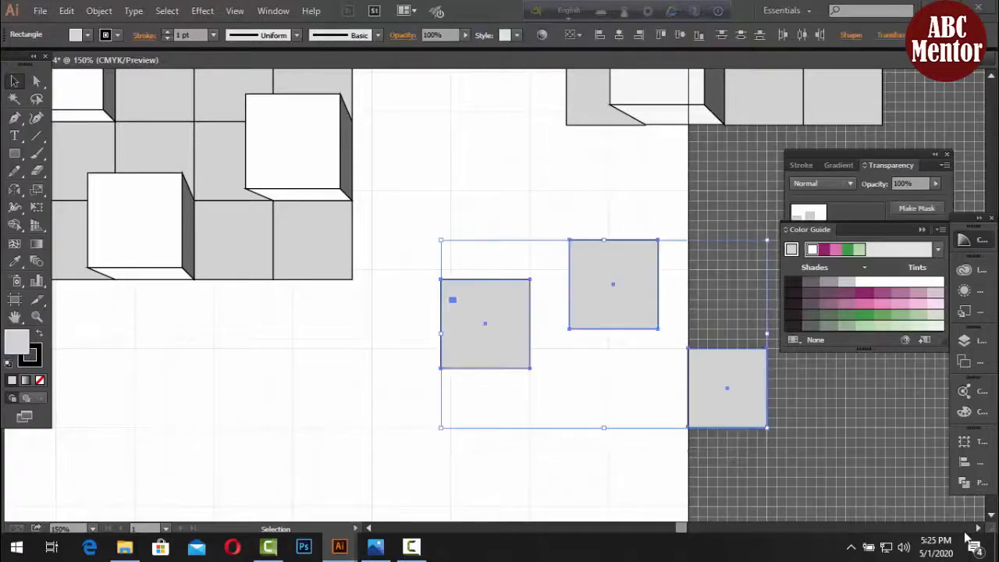
pyautogui.click(965, 464)
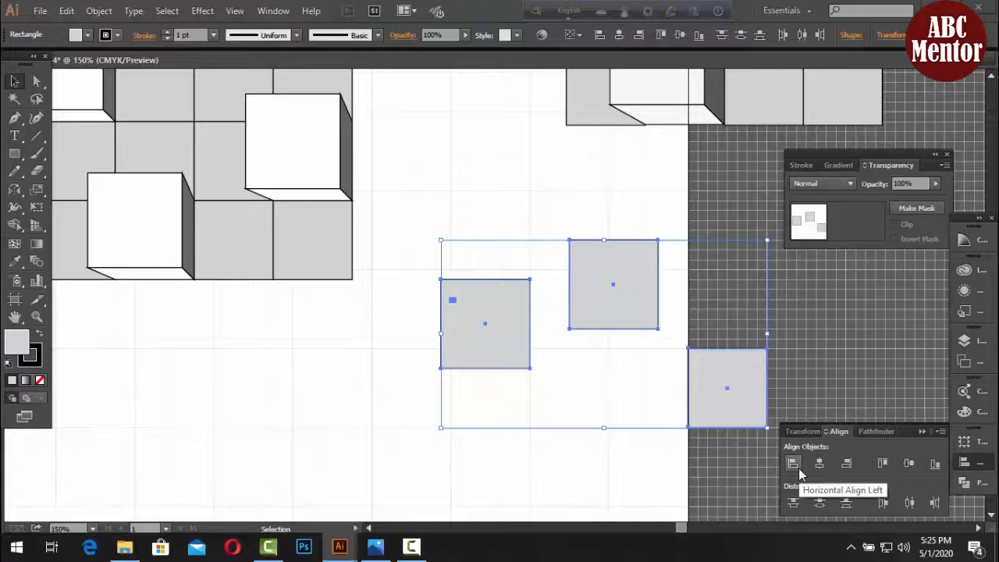
pyautogui.click(798, 468)
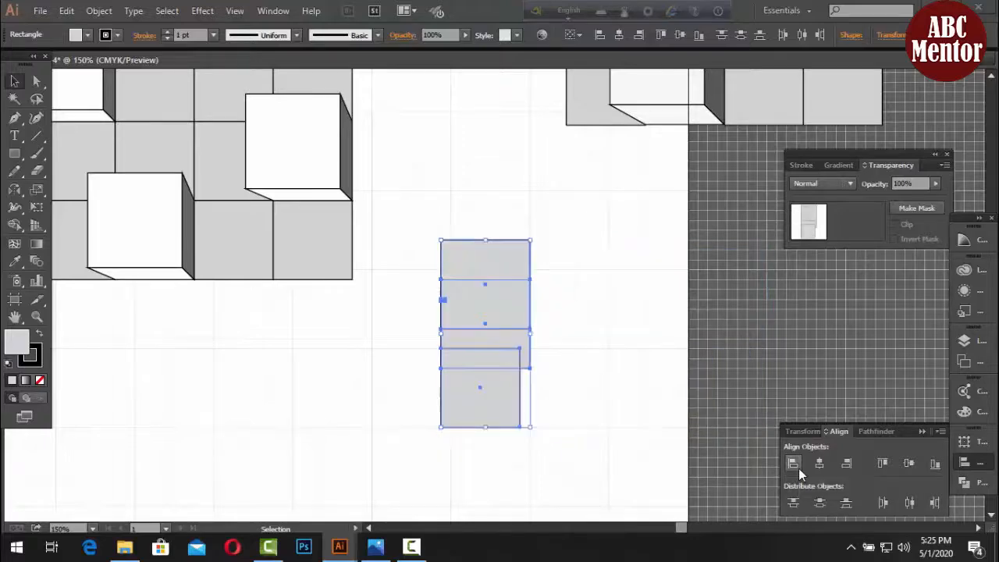
pyautogui.click(846, 469)
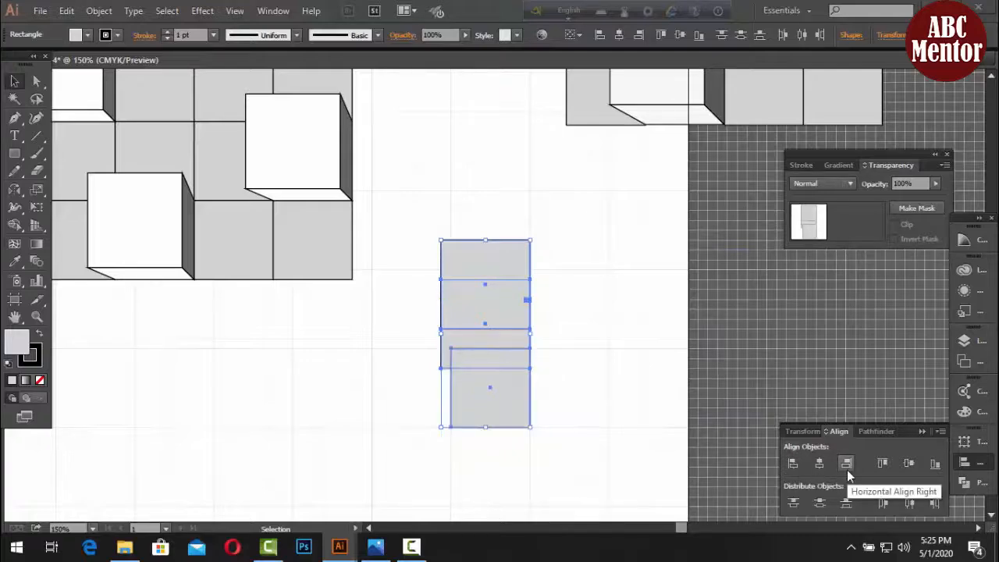
pyautogui.click(884, 463)
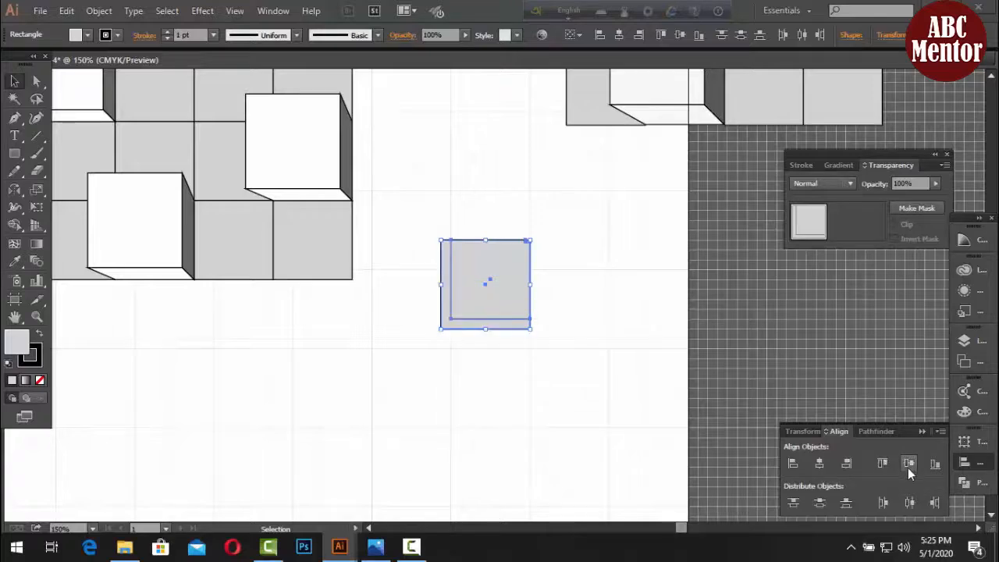
# - Align the vertical centres of the three loose squares, and spread them back into a stagger with the middle one highest
pyautogui.click(907, 464)
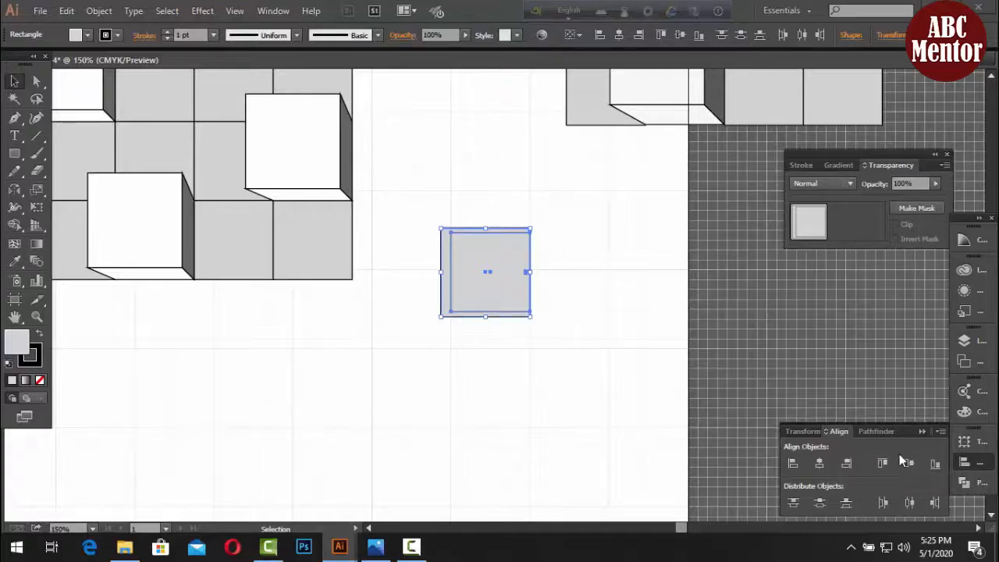
pyautogui.click(412, 360)
pyautogui.moveTo(485, 298); pyautogui.dragTo(629, 340)
pyautogui.moveTo(532, 283); pyautogui.dragTo(604, 245)
pyautogui.moveTo(485, 298); pyautogui.dragTo(466, 320)
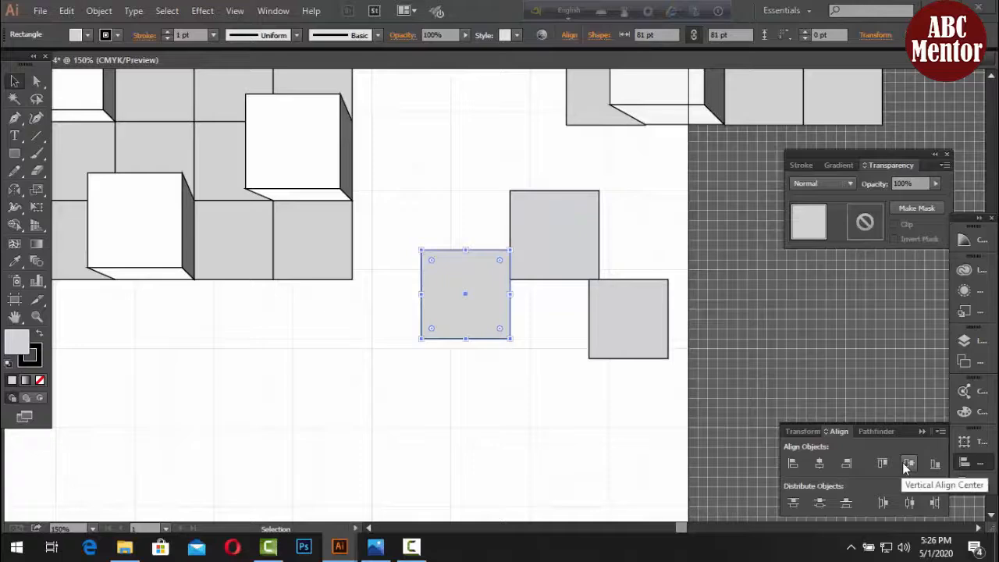
# - Align the three staggered squares along their shared vertical centre and deselect them
pyautogui.moveTo(410, 190); pyautogui.dragTo(716, 403)
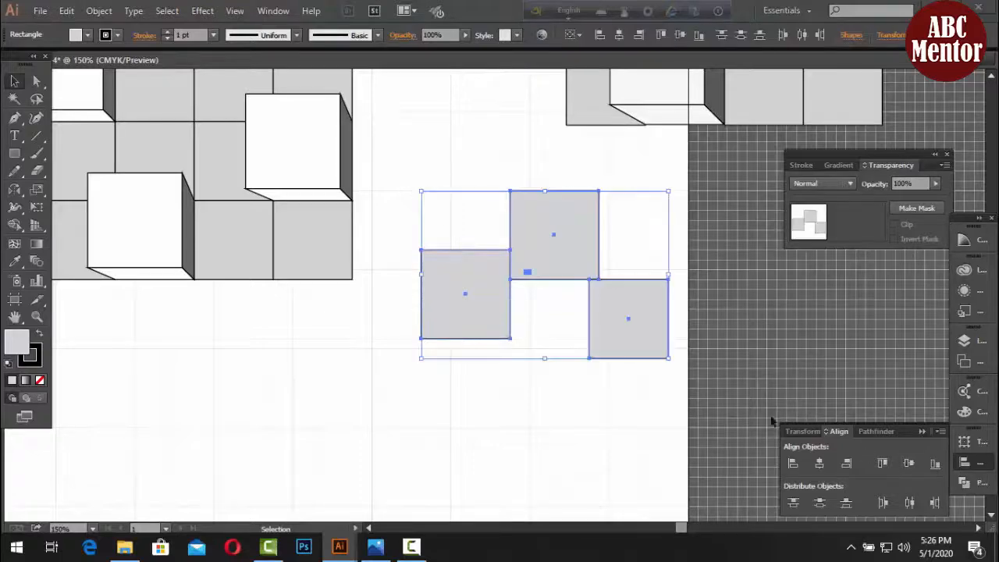
pyautogui.click(908, 462)
pyautogui.click(794, 357)
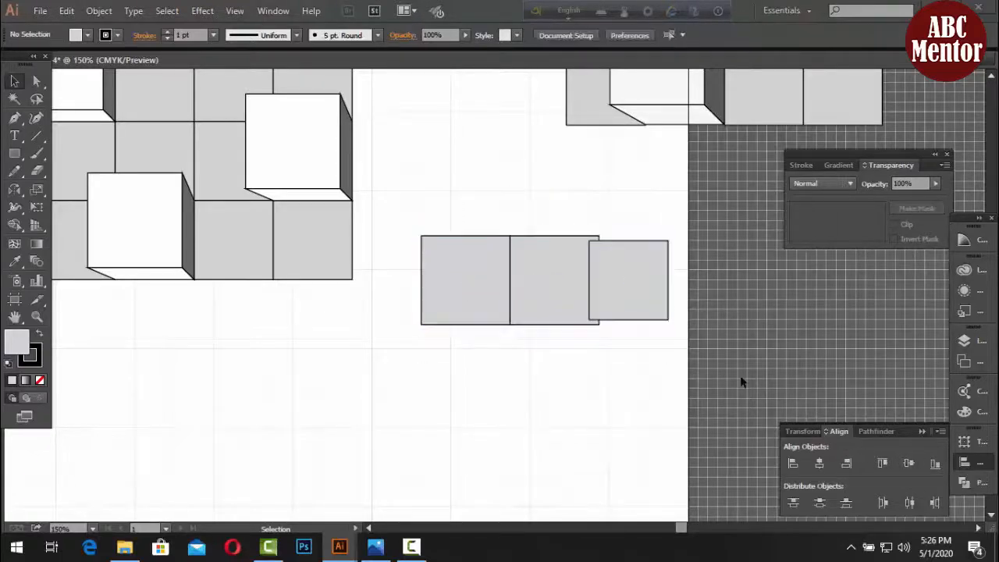
# - Shift the small square right until it clears its neighbour, and delete all three loose squares
pyautogui.moveTo(626, 281); pyautogui.dragTo(646, 279)
pyautogui.click(585, 396)
pyautogui.moveTo(427, 210); pyautogui.dragTo(715, 348)
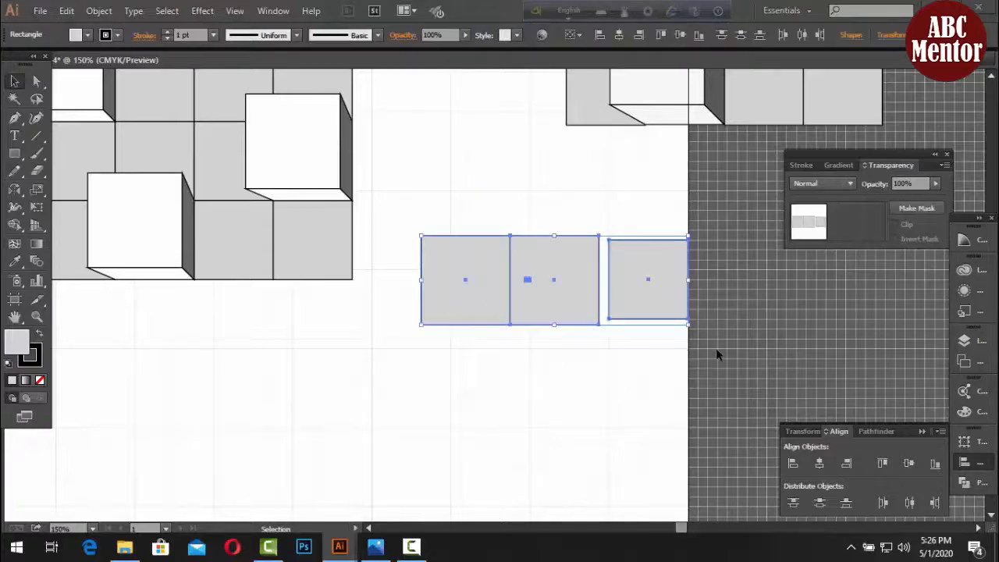
pyautogui.press('Delete')
pyautogui.moveTo(557, 312); pyautogui.dragTo(704, 433)
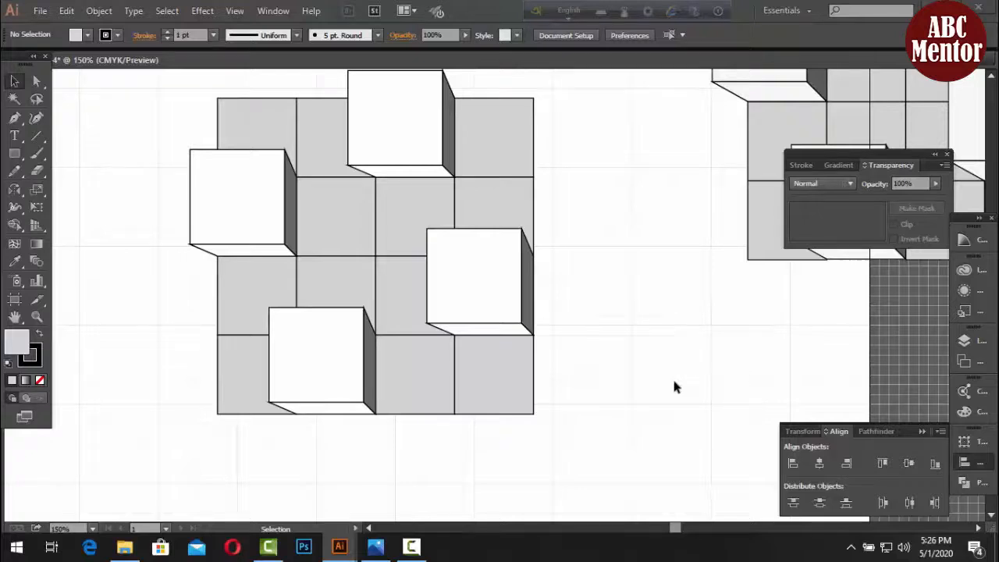
pyautogui.moveTo(426, 341); pyautogui.dragTo(429, 368)
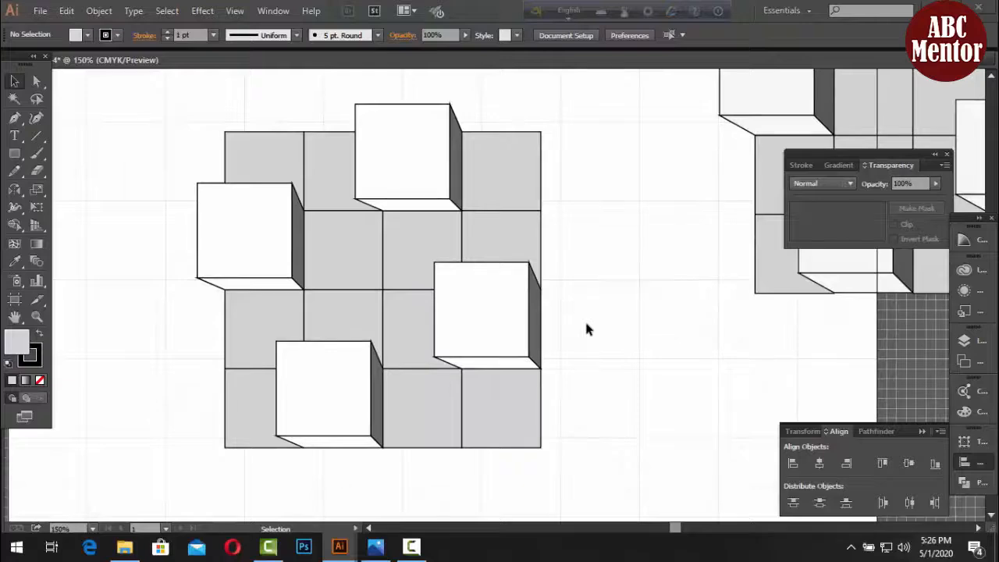
pyautogui.moveTo(163, 114); pyautogui.dragTo(609, 423)
pyautogui.click(624, 404)
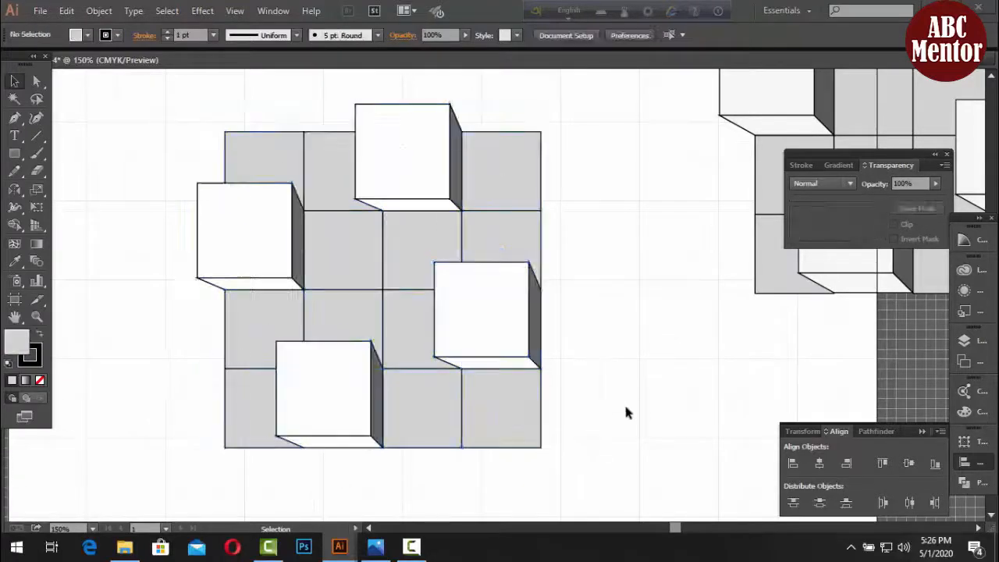
# - Turn off Snap to Grid and hide the document grid
pyautogui.click(234, 10)
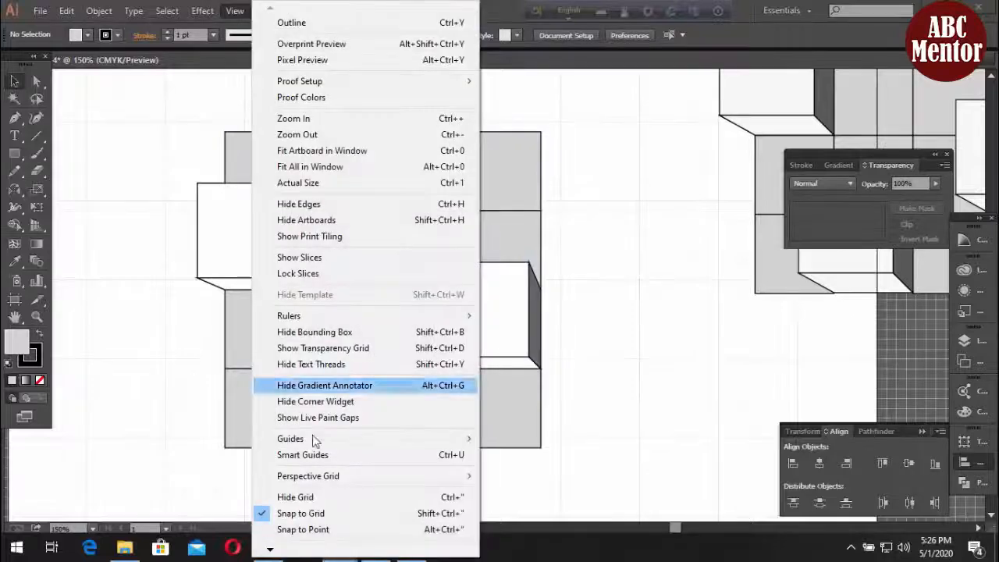
pyautogui.click(300, 512)
pyautogui.click(235, 12)
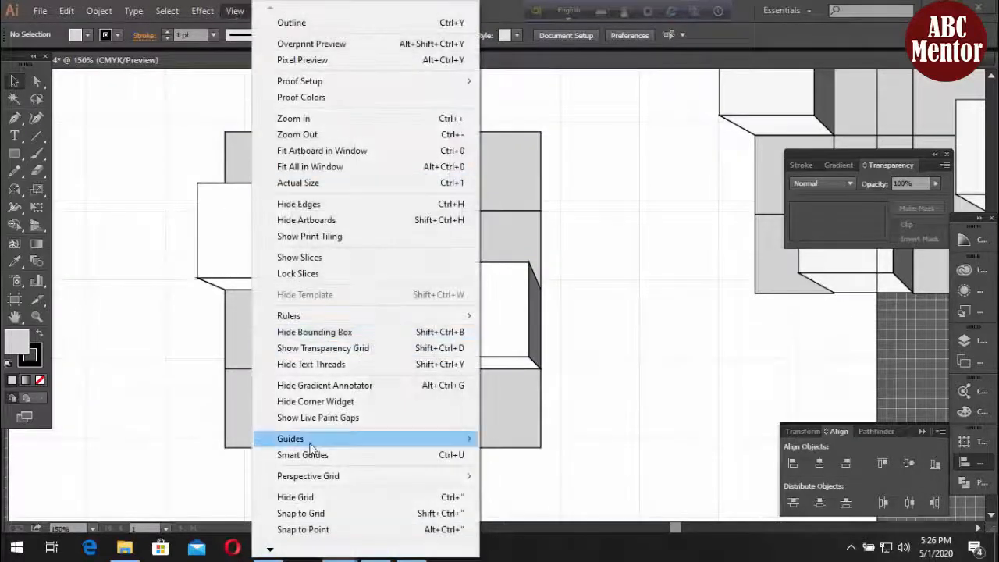
pyautogui.click(311, 499)
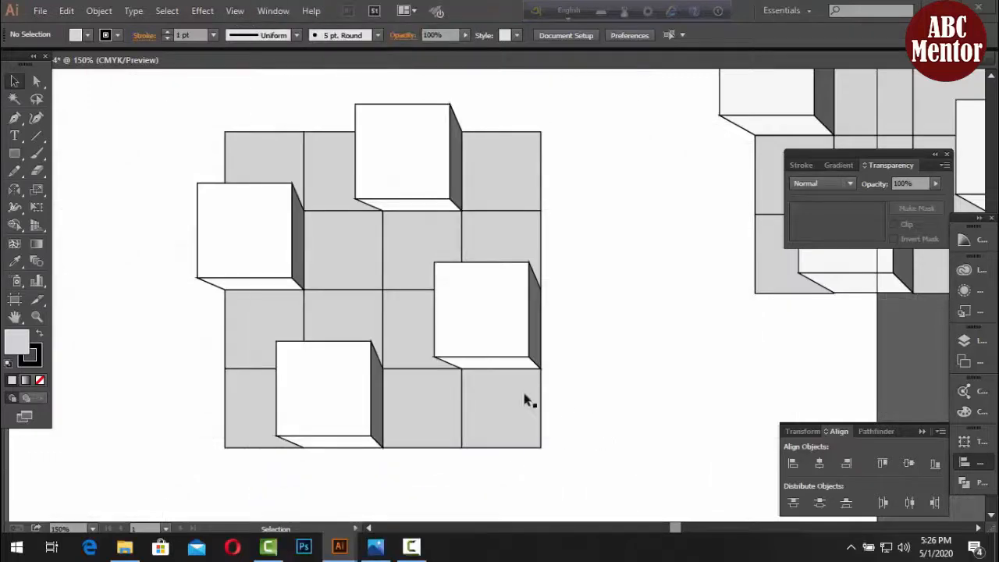
# - Select the entire grouped cube pattern with its four-by-four grid
pyautogui.moveTo(126, 151); pyautogui.dragTo(562, 475)
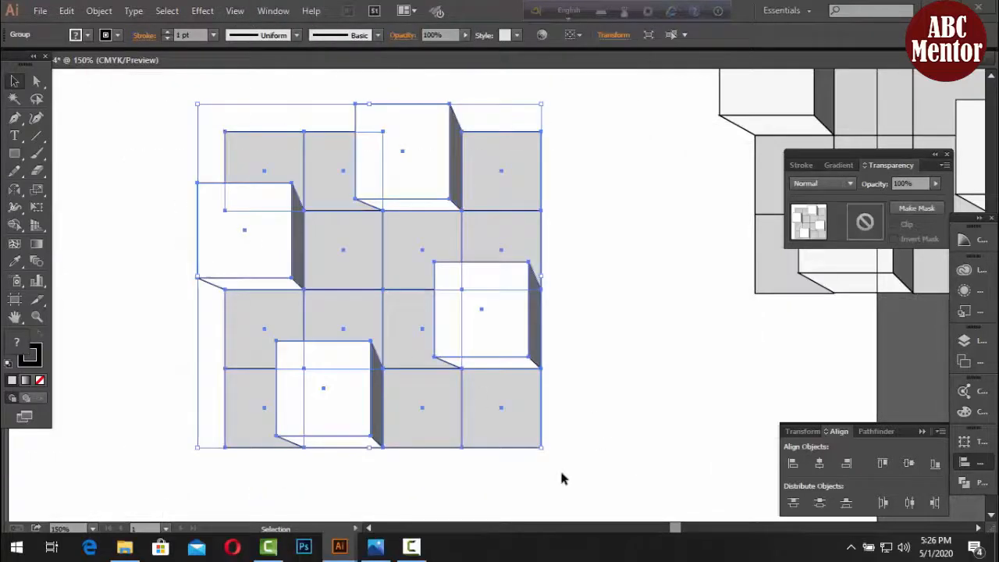